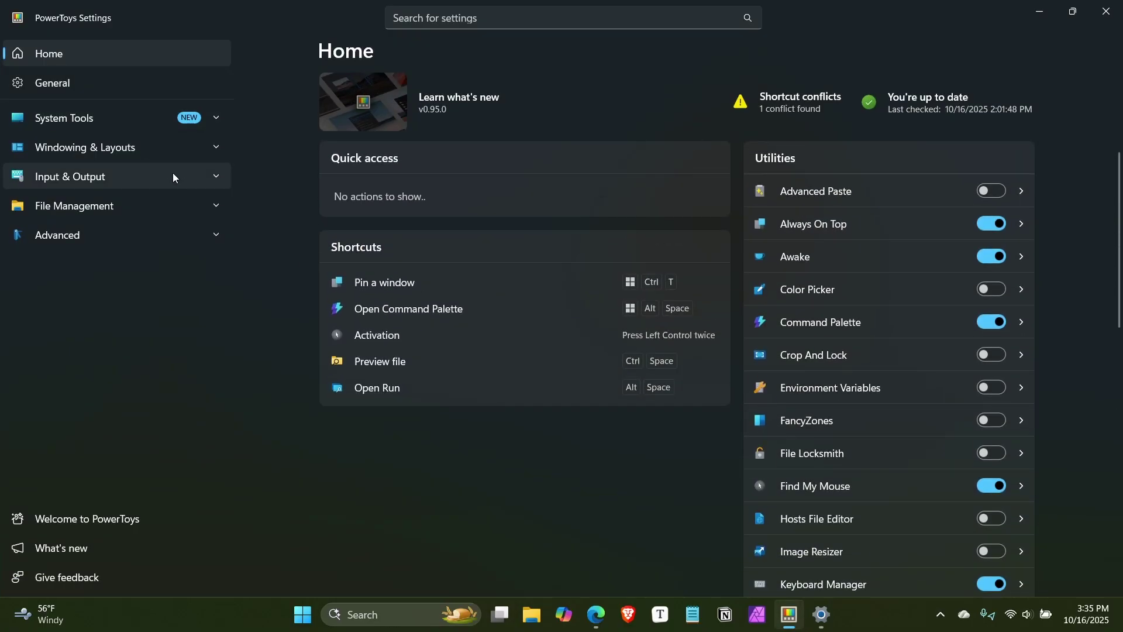
# Expand the System Tools, Windowing & Layouts, Input & Output, File Management and Advanced categories and look over the Utilities list.
pyautogui.click(216, 120)
pyautogui.click(215, 439)
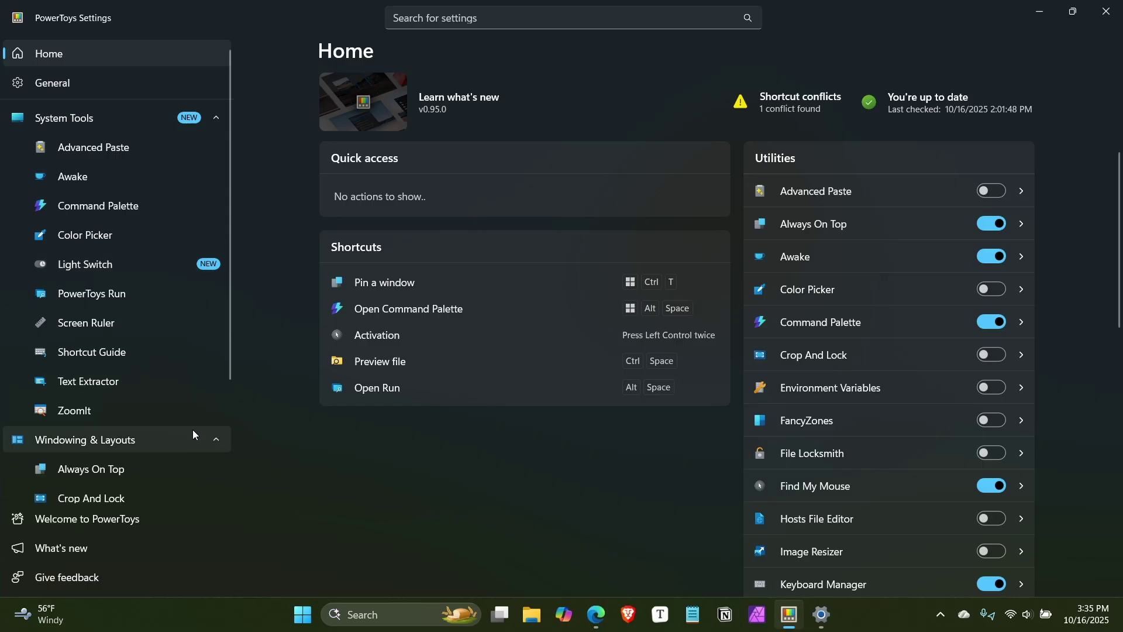
pyautogui.scroll(-3, 193, 434)
pyautogui.click(215, 434)
pyautogui.scroll(-2, 217, 451)
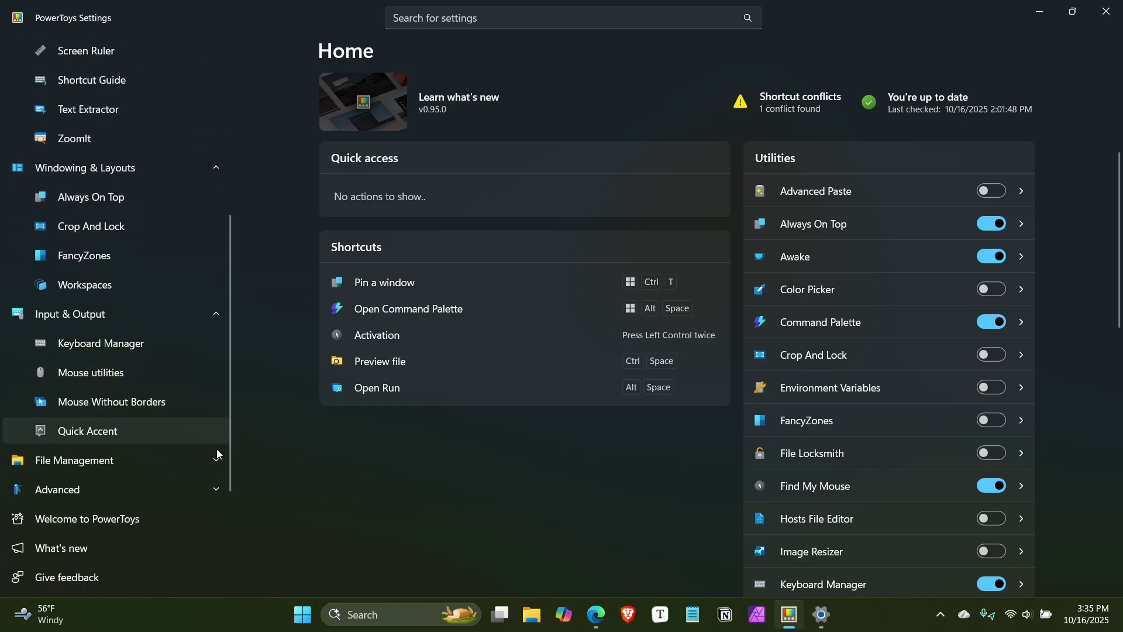
pyautogui.click(216, 460)
pyautogui.scroll(-3, 195, 398)
pyautogui.click(217, 488)
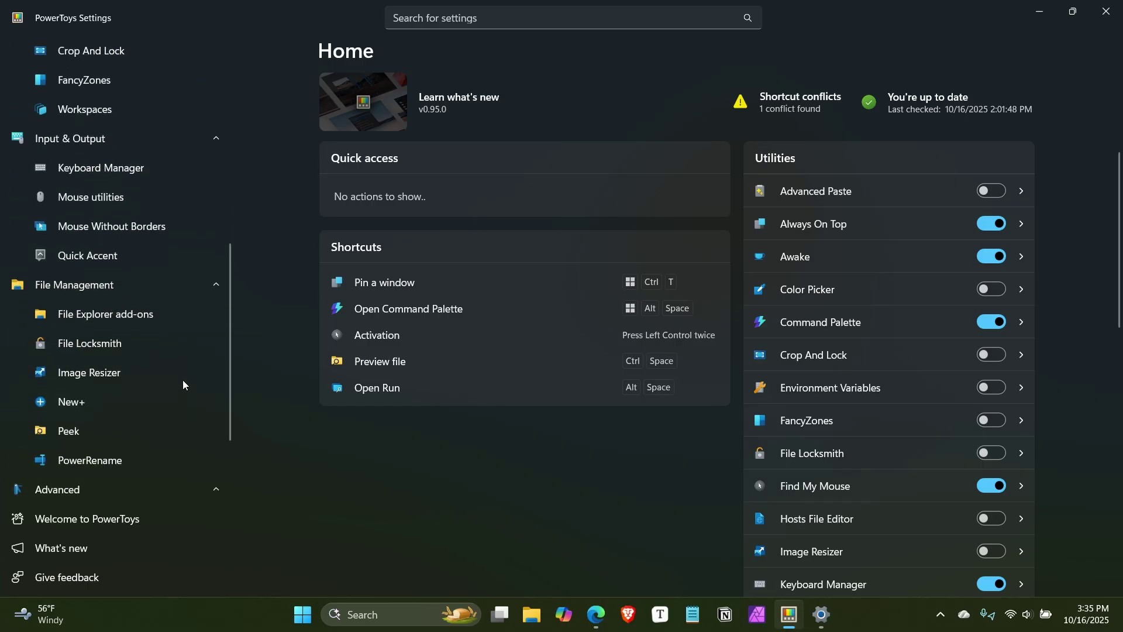
pyautogui.scroll(10, 182, 388)
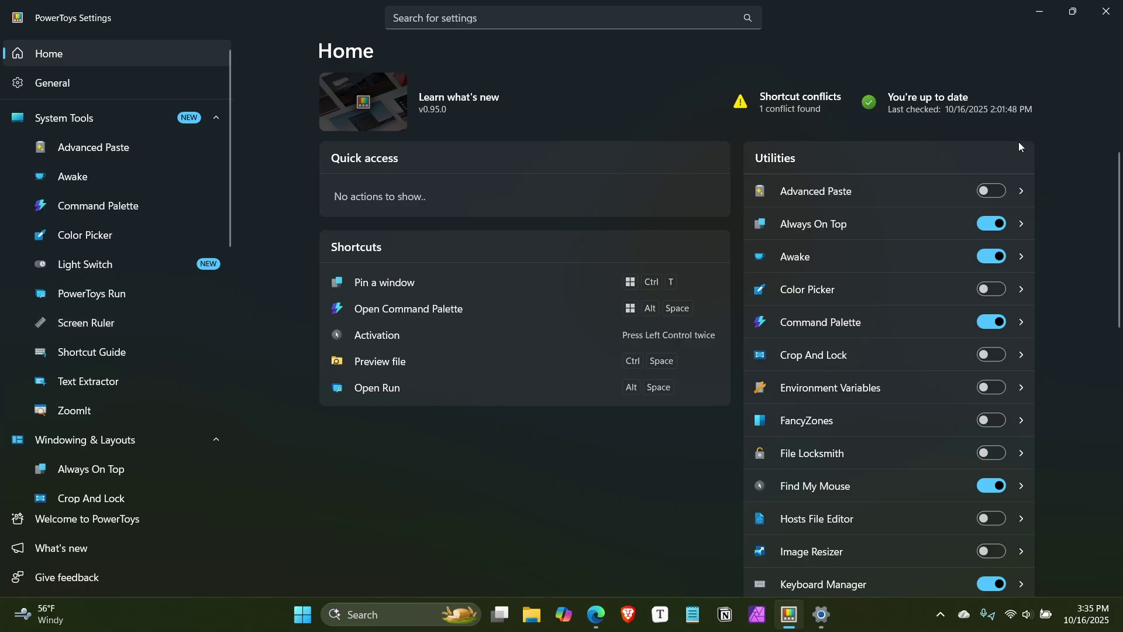
pyautogui.scroll(-4, 1088, 318)
pyautogui.scroll(2, 1087, 317)
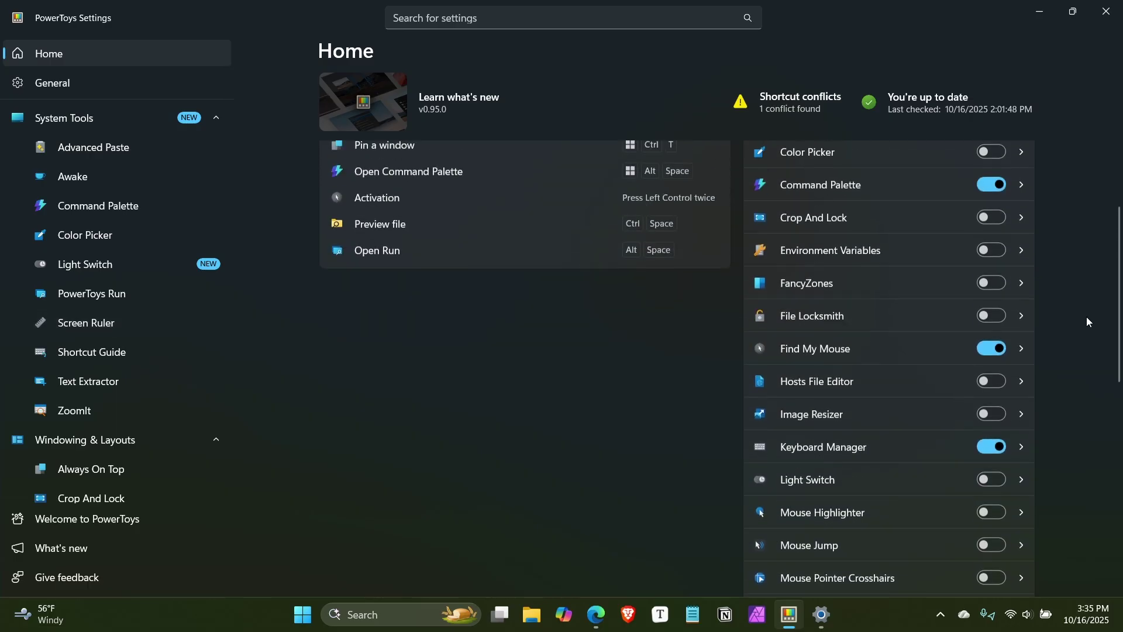
pyautogui.scroll(2, 1081, 377)
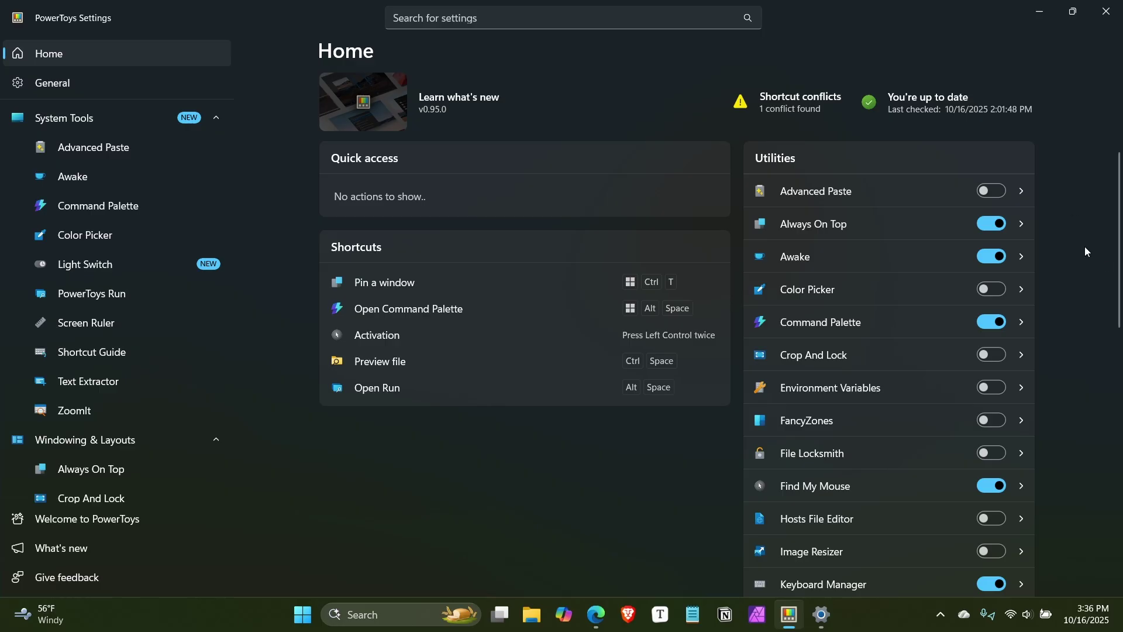
# Look up notepad in the PowerToys Run launcher and dismiss the launcher without opening anything.
pyautogui.hotkey('alt', 'space')
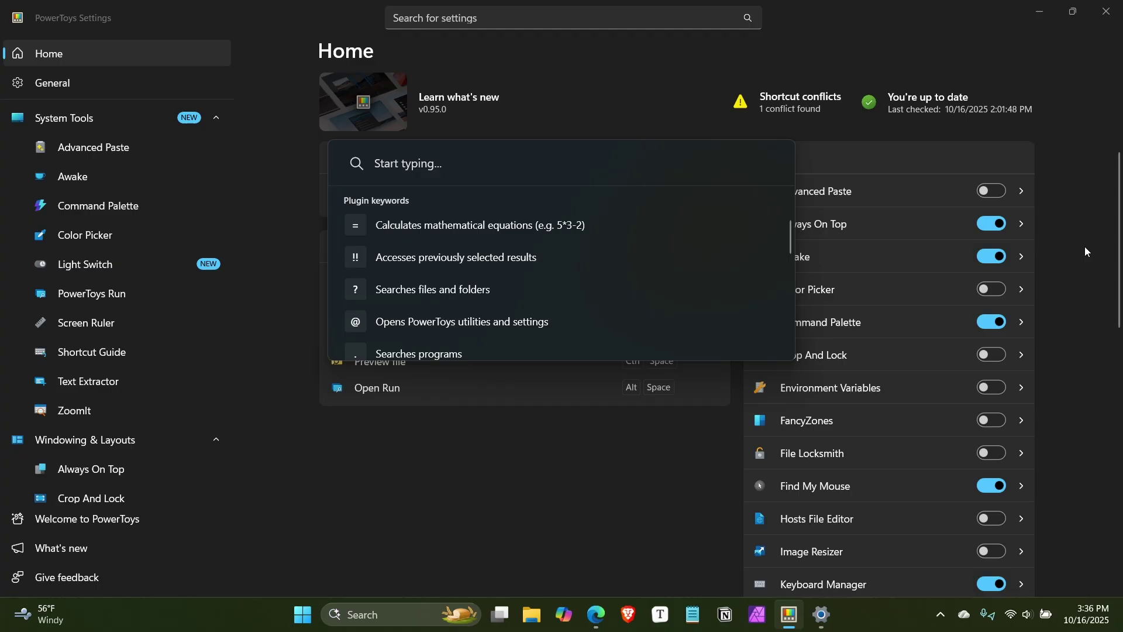
pyautogui.write('notepad')
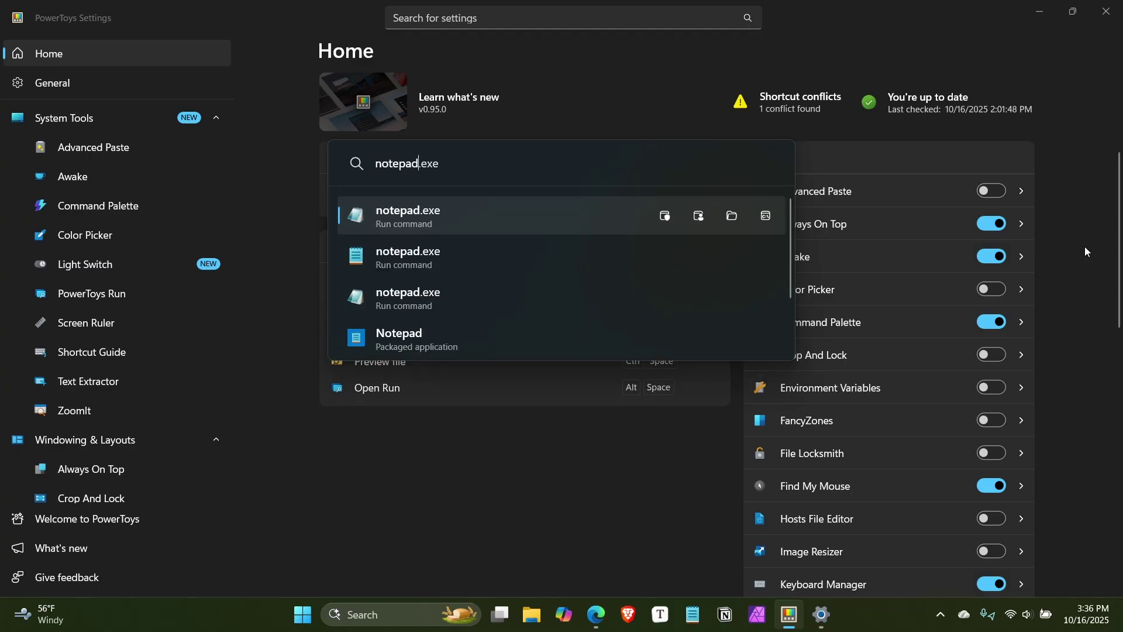
pyautogui.click(1061, 91)
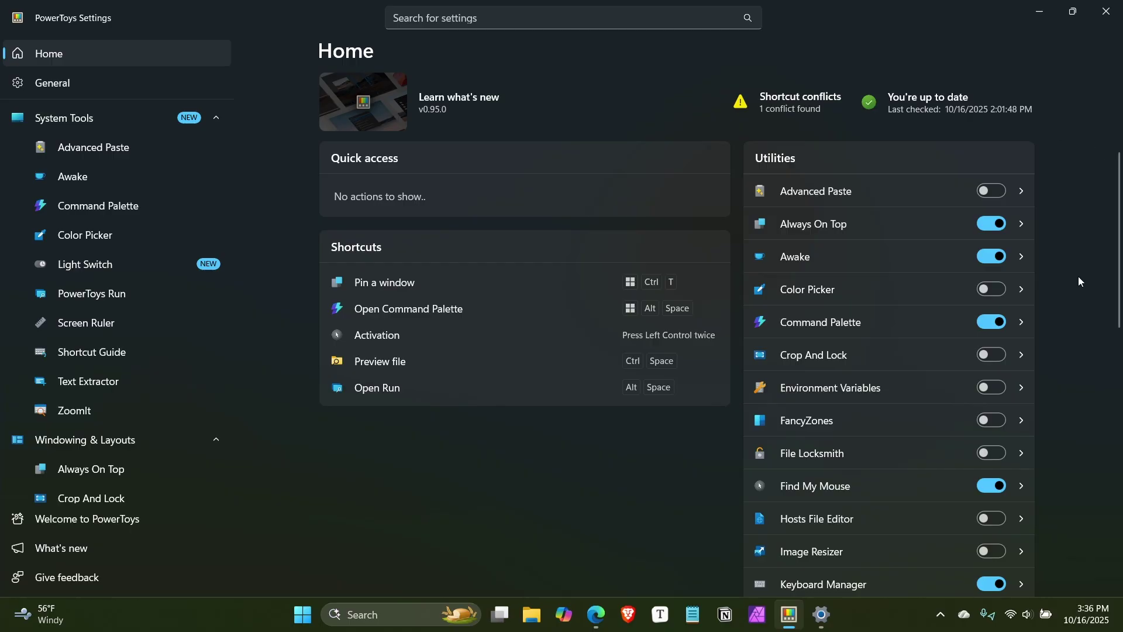
# Trigger the Find My Mouse spotlight around the pointer and dismiss it.
pyautogui.scroll(-3, 1063, 397)
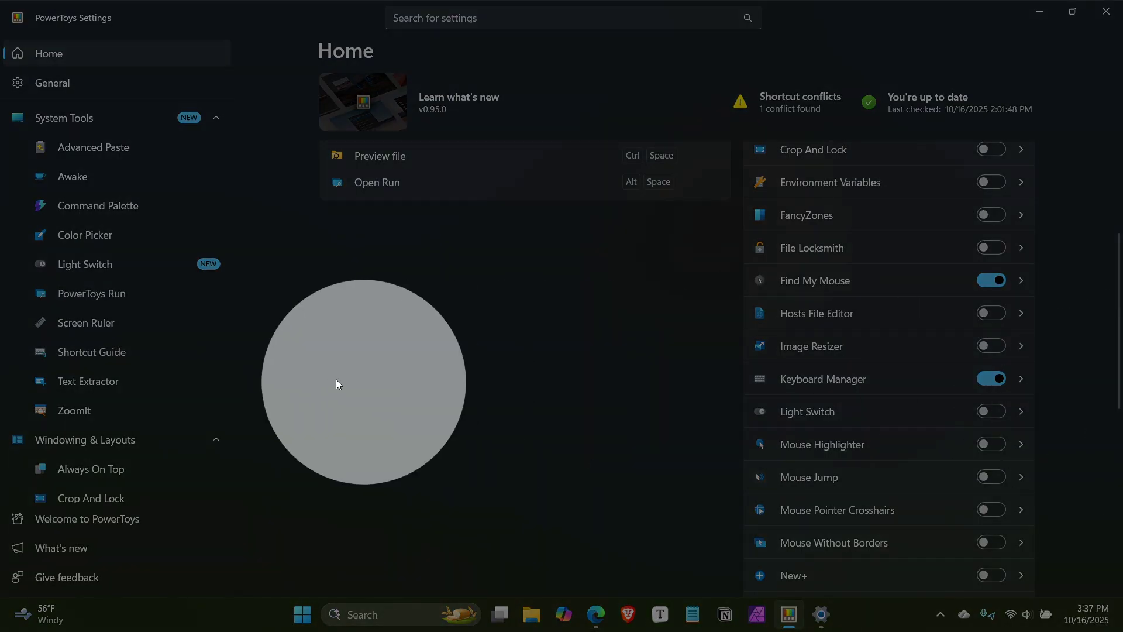
pyautogui.press('ctrl')
pyautogui.press('ctrl')
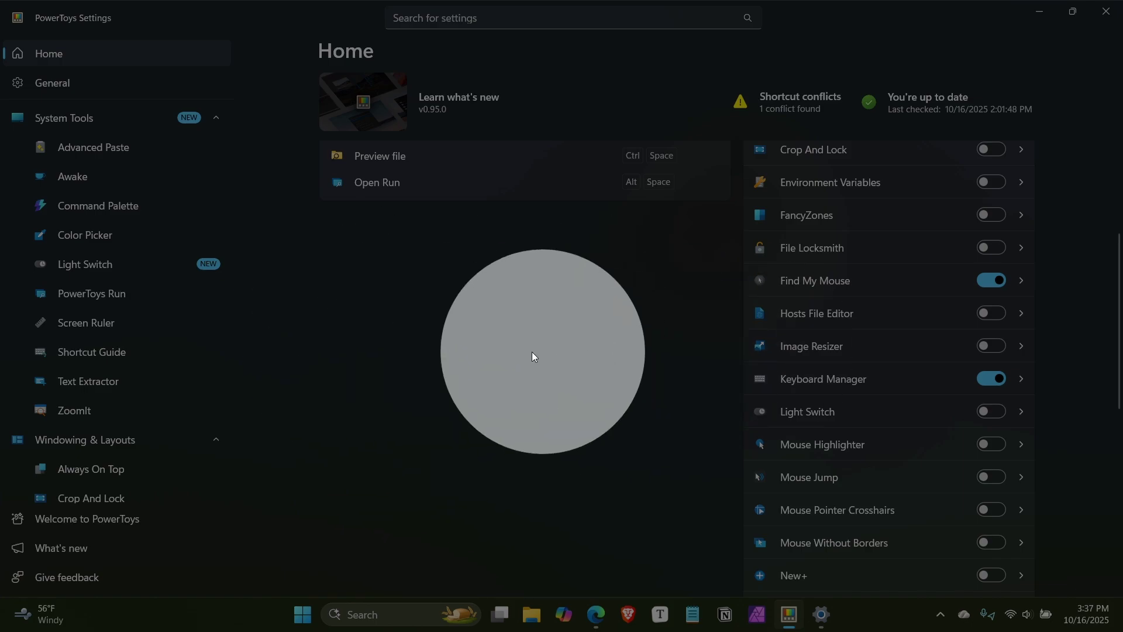
pyautogui.click(532, 357)
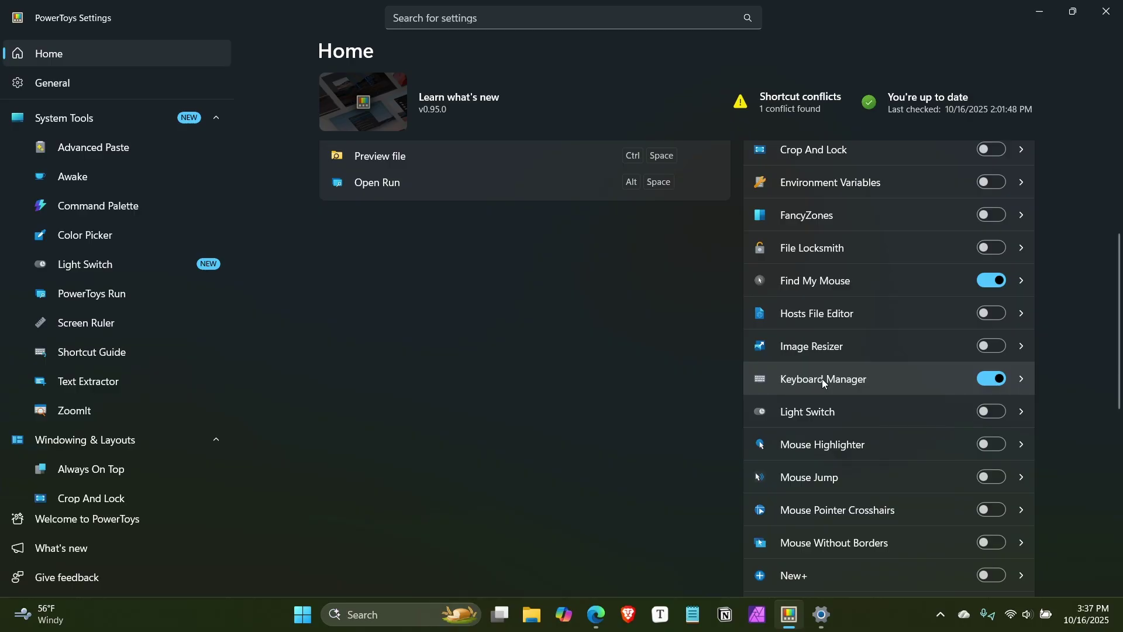
# Open the Pictures folder in a new File Explorer window and select the Blissful Dark 3x image.
pyautogui.scroll(-3, 705, 324)
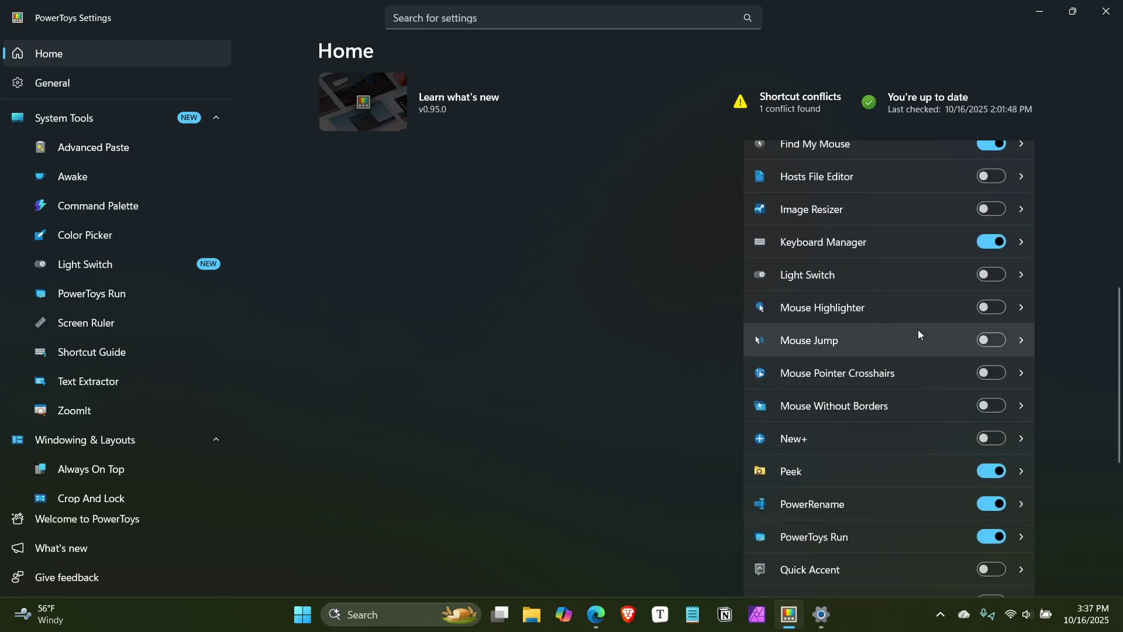
pyautogui.scroll(-3, 918, 328)
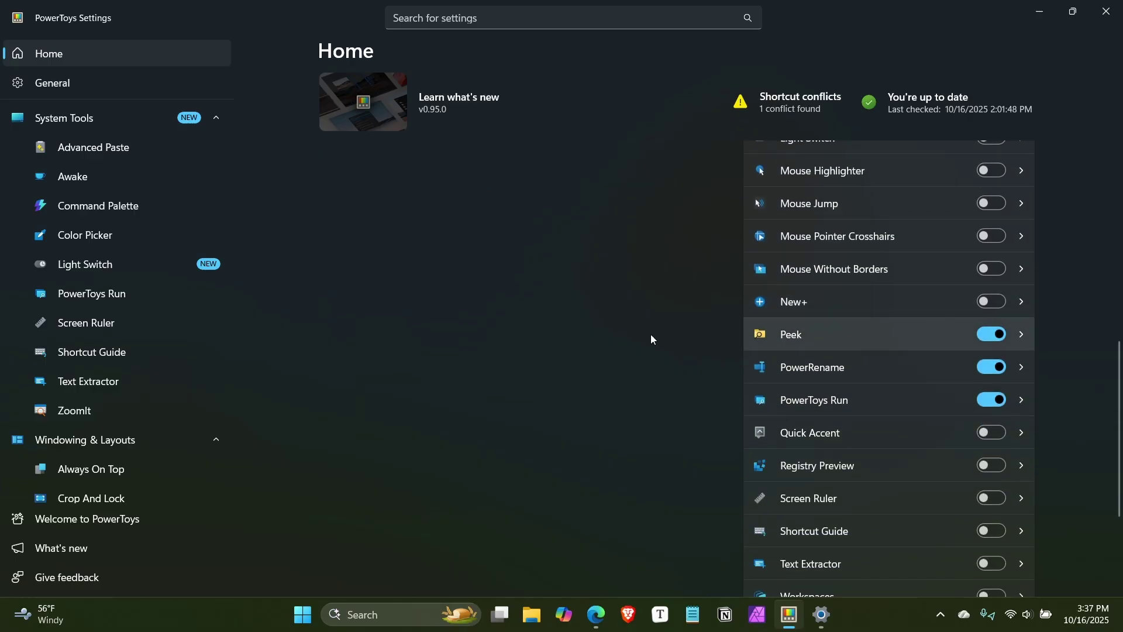
pyautogui.press('super+e')
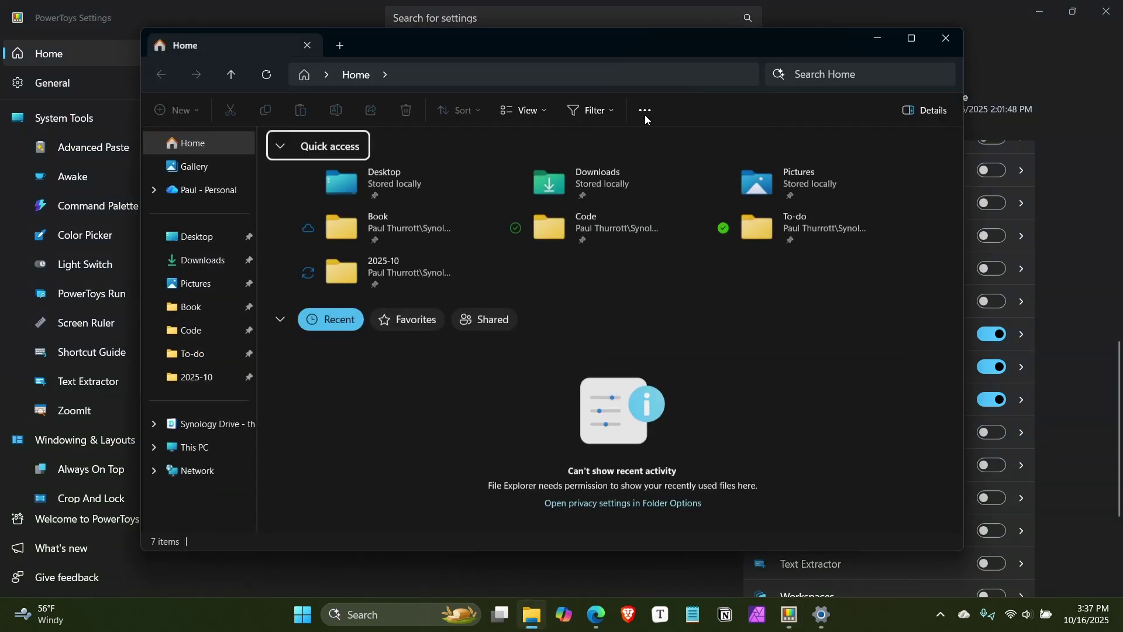
pyautogui.click(216, 280)
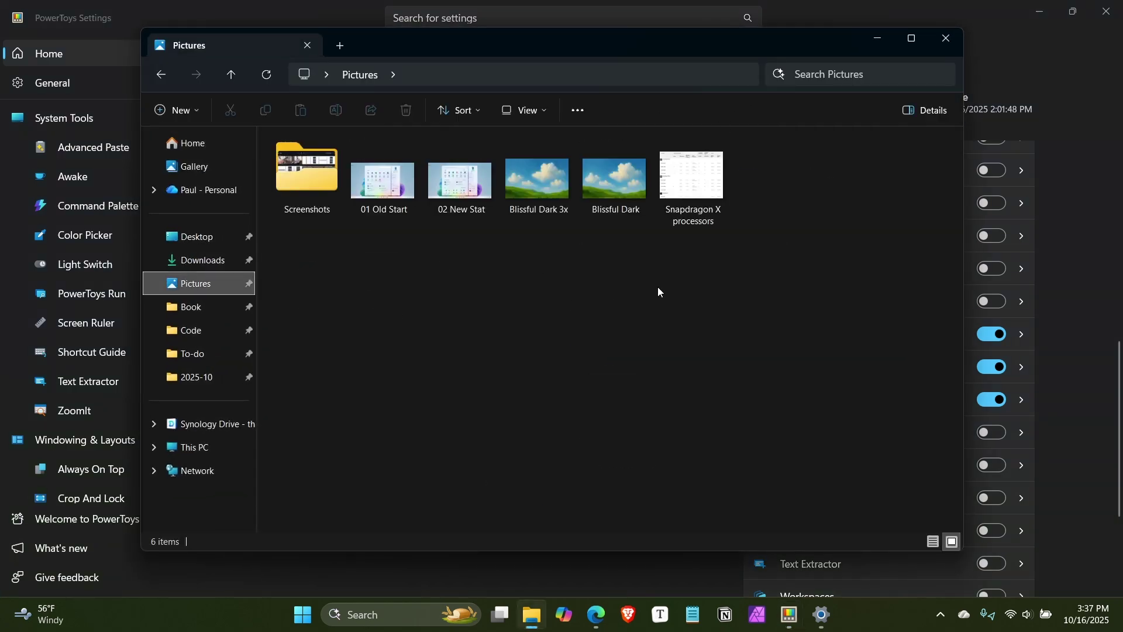
pyautogui.click(545, 192)
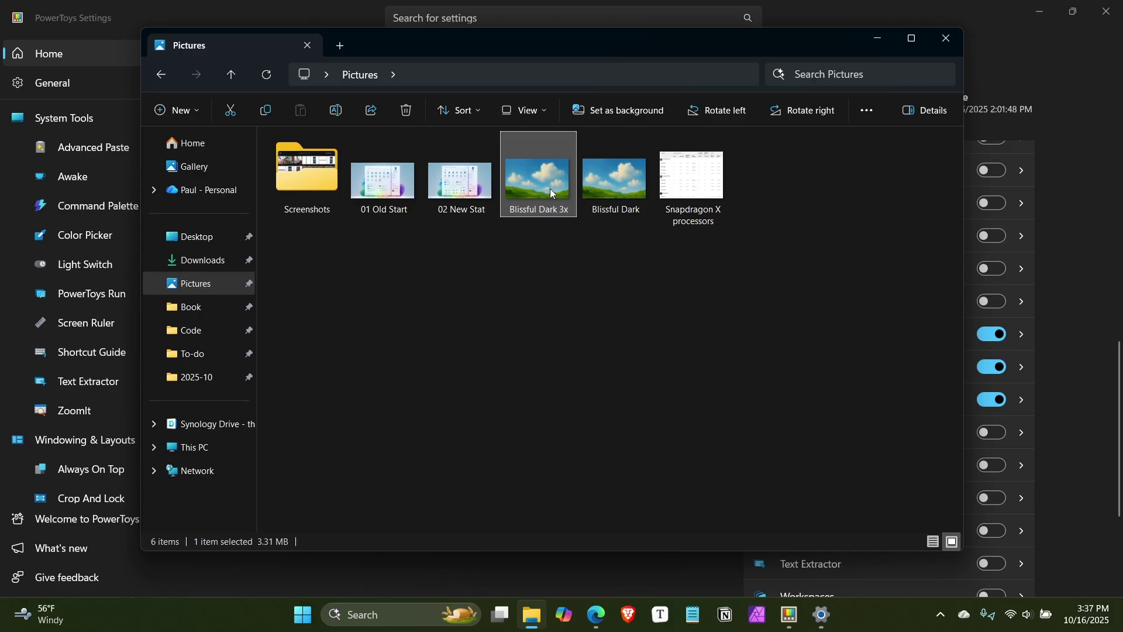
# Deselect the image, return to PowerToys Settings and open the Peek settings page.
pyautogui.click(822, 283)
pyautogui.click(1032, 346)
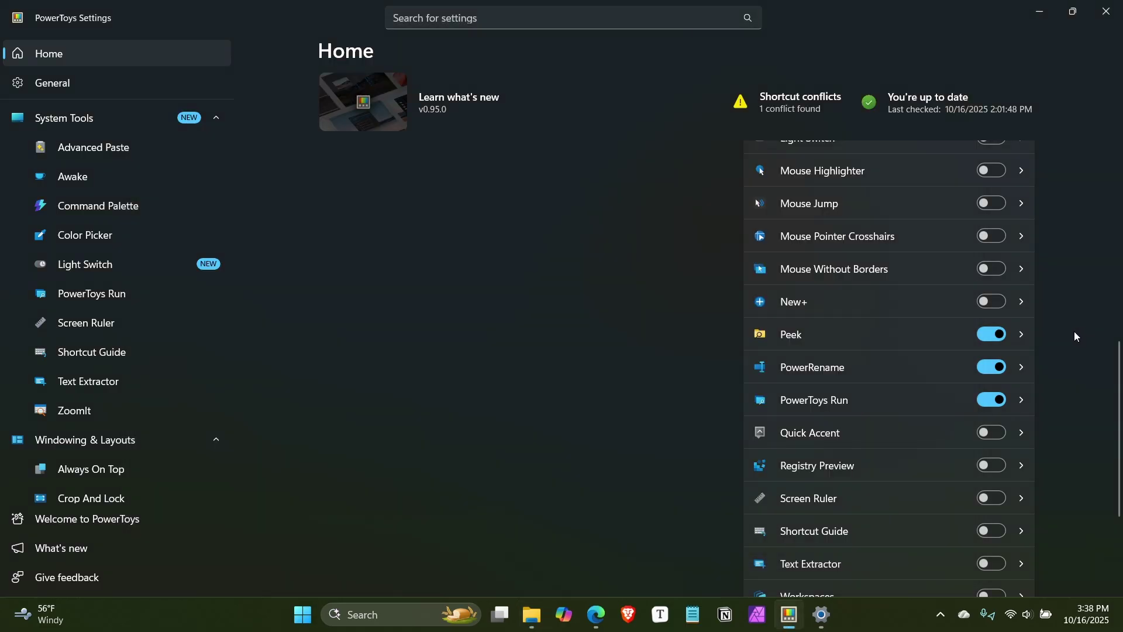
pyautogui.click(991, 336)
pyautogui.click(925, 344)
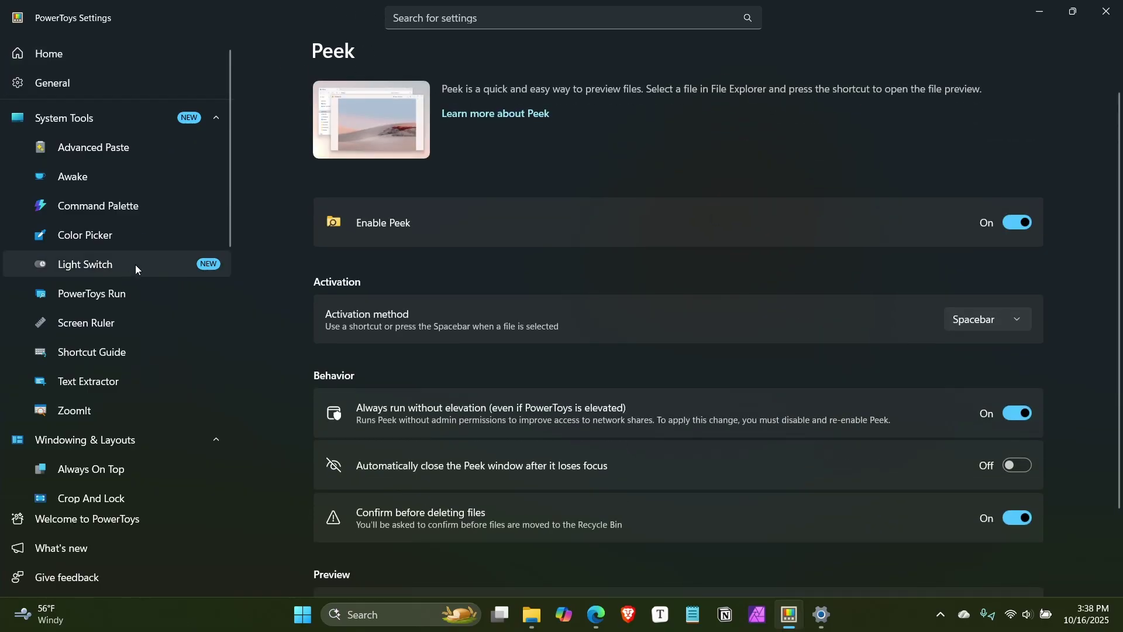
# Switch to File Explorer, preview the Blissful Dark 3x image with Peek and close the preview.
pyautogui.hotkey('alt', 'Tab')
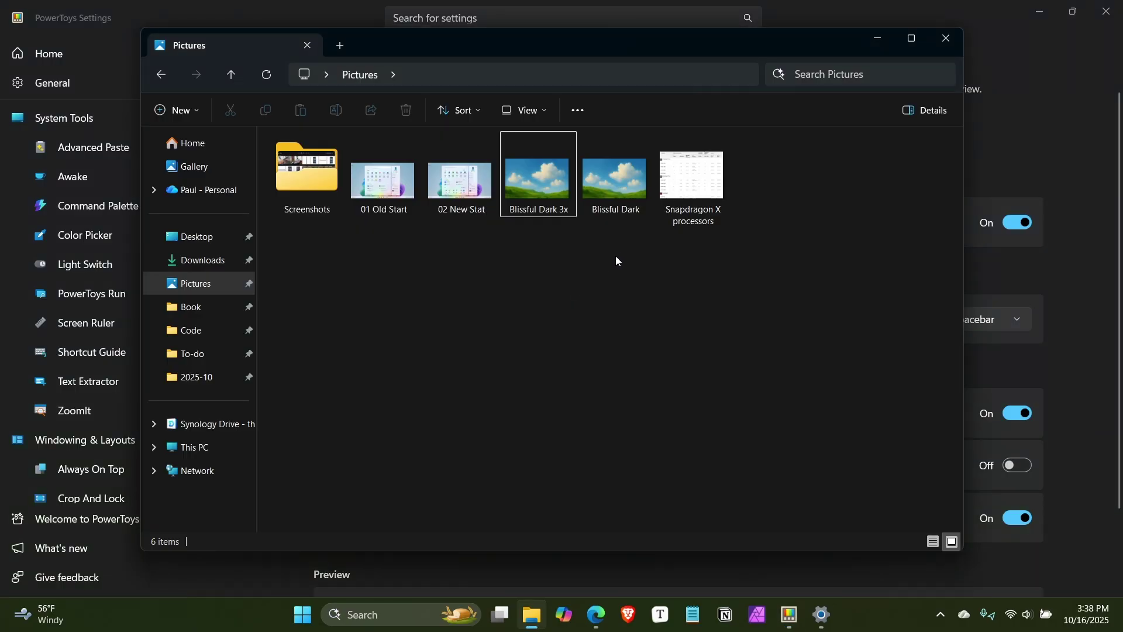
pyautogui.hotkey('alt', 'Tab')
pyautogui.hotkey('alt', 'Tab')
pyautogui.click(553, 191)
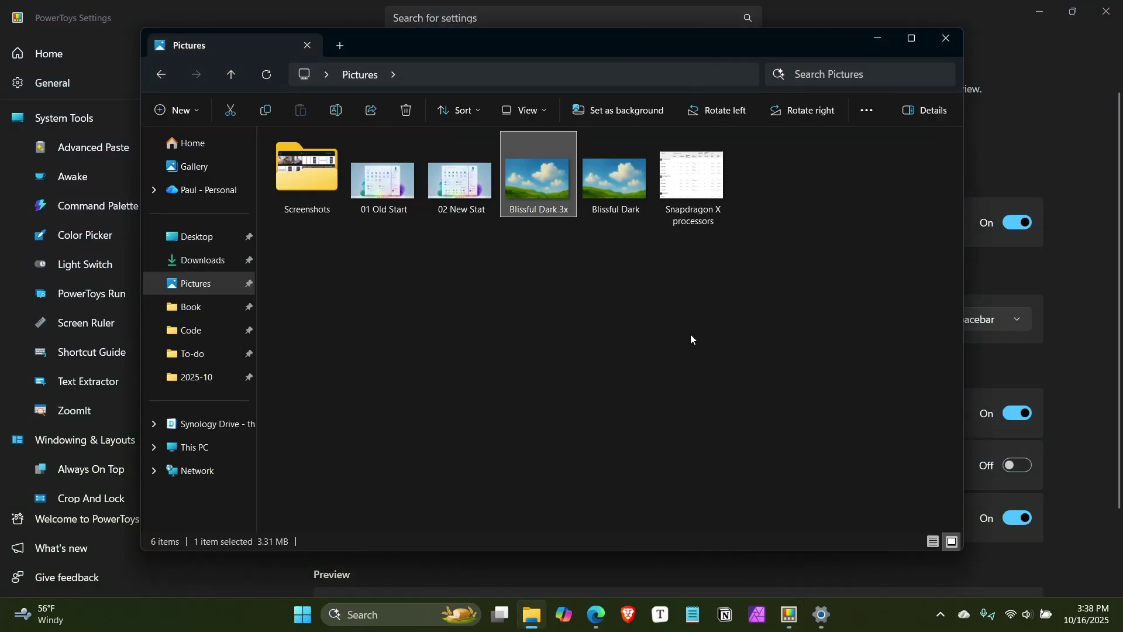
pyautogui.hotkey('ctrl', 'space')
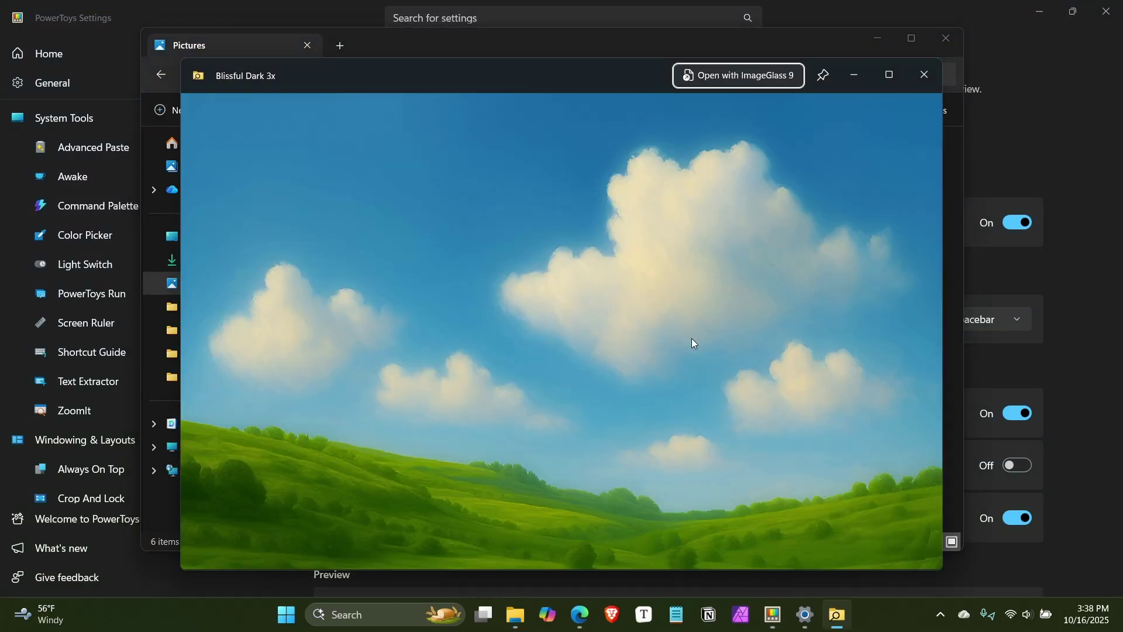
pyautogui.click(936, 76)
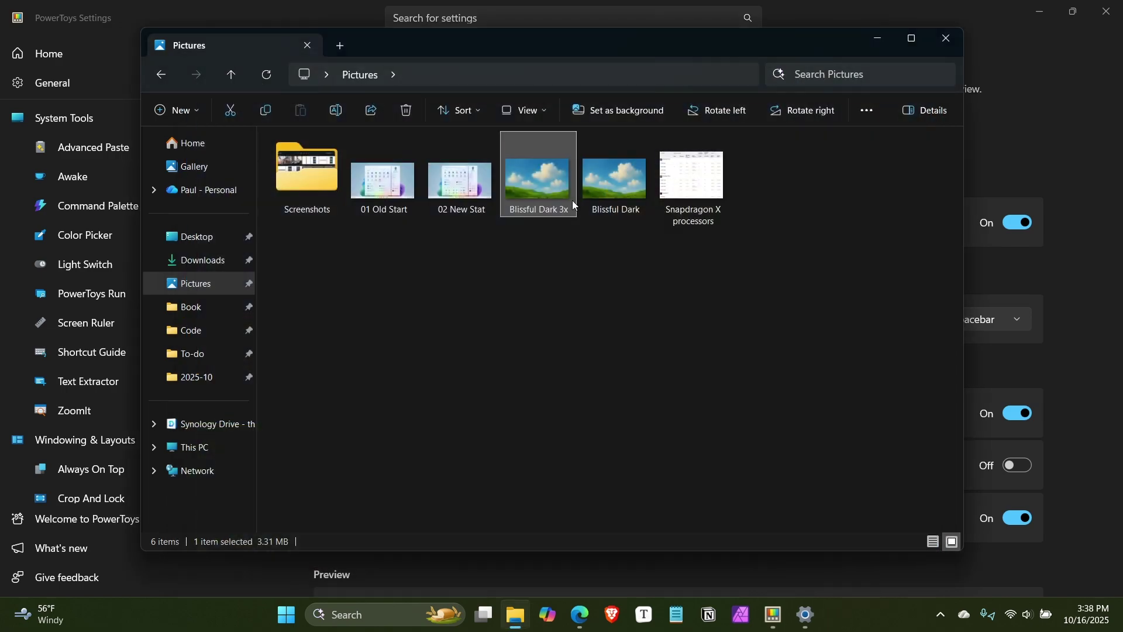
# Preview the What's Next for Xbox file from the To-do folder with Peek, and close the preview and File Explorer.
pyautogui.click(234, 353)
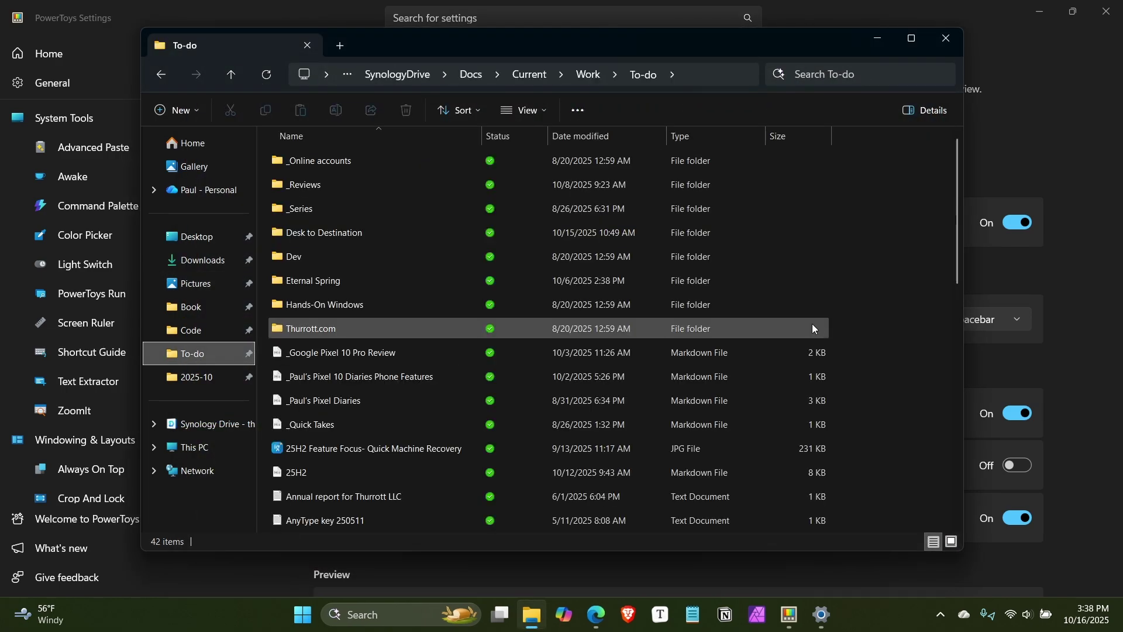
pyautogui.scroll(-3, 813, 325)
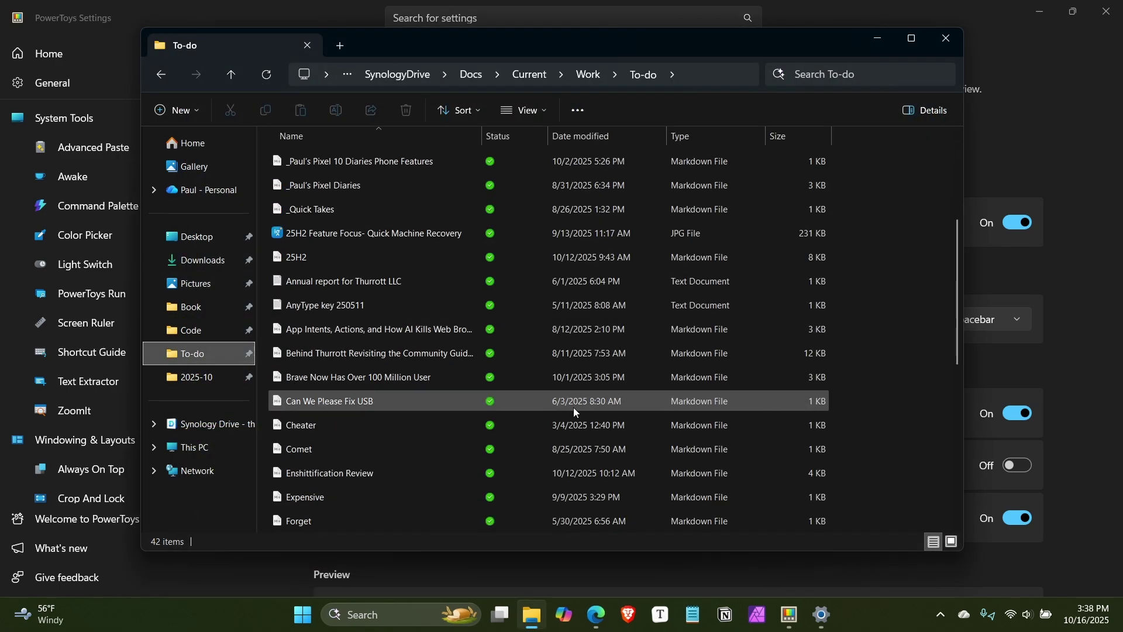
pyautogui.scroll(-5, 570, 410)
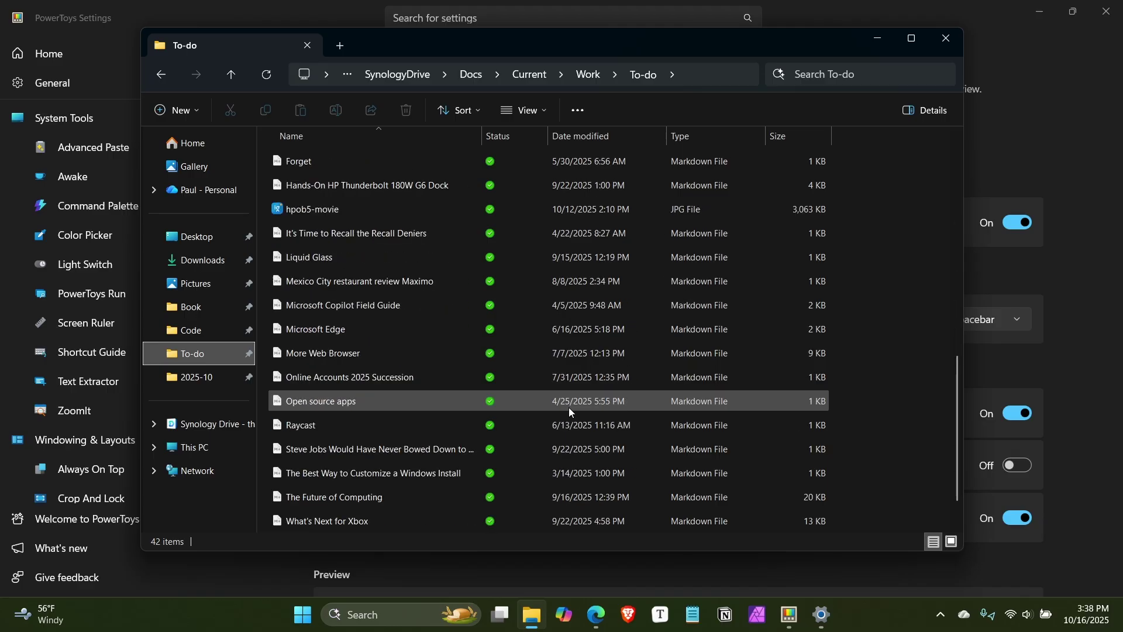
pyautogui.scroll(-1, 570, 464)
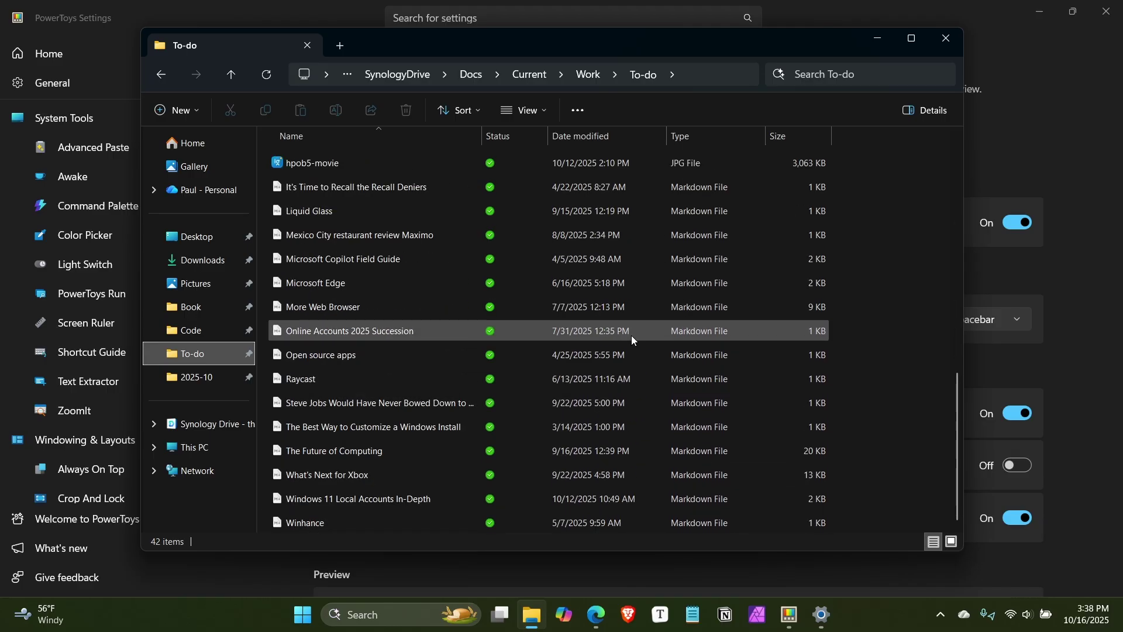
pyautogui.scroll(1, 630, 335)
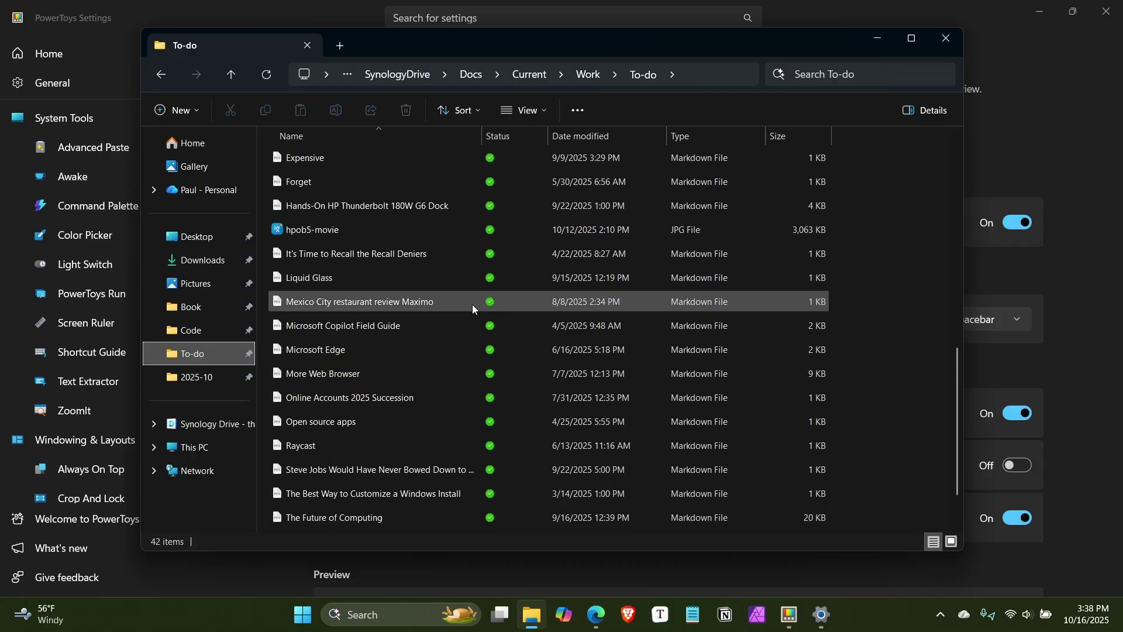
pyautogui.scroll(-1, 518, 371)
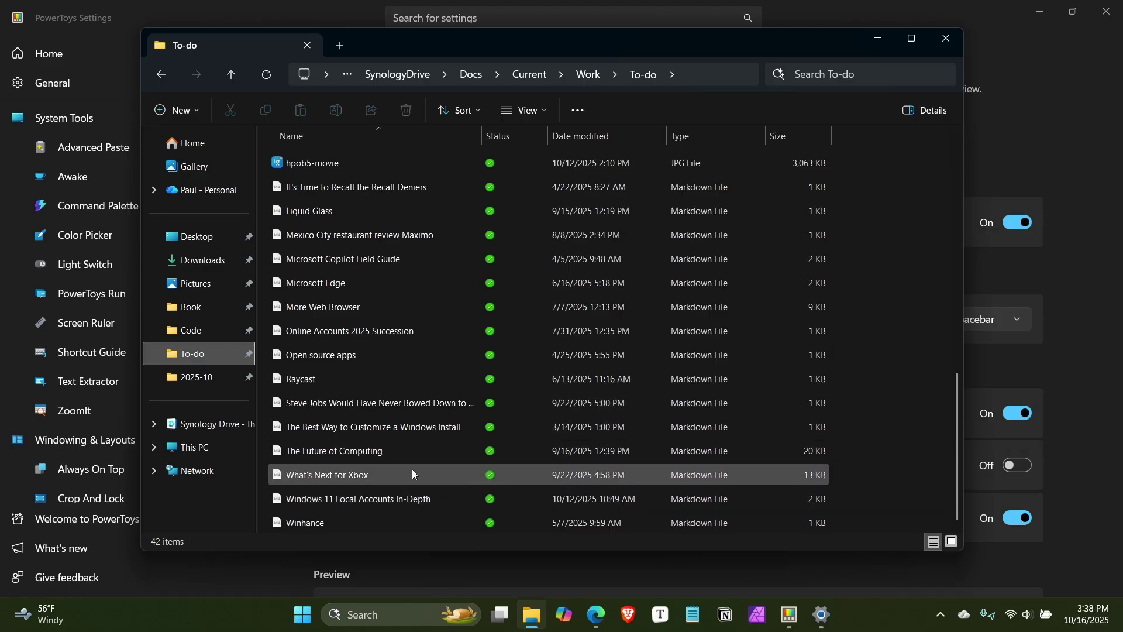
pyautogui.scroll(2, 415, 409)
pyautogui.scroll(-2, 362, 451)
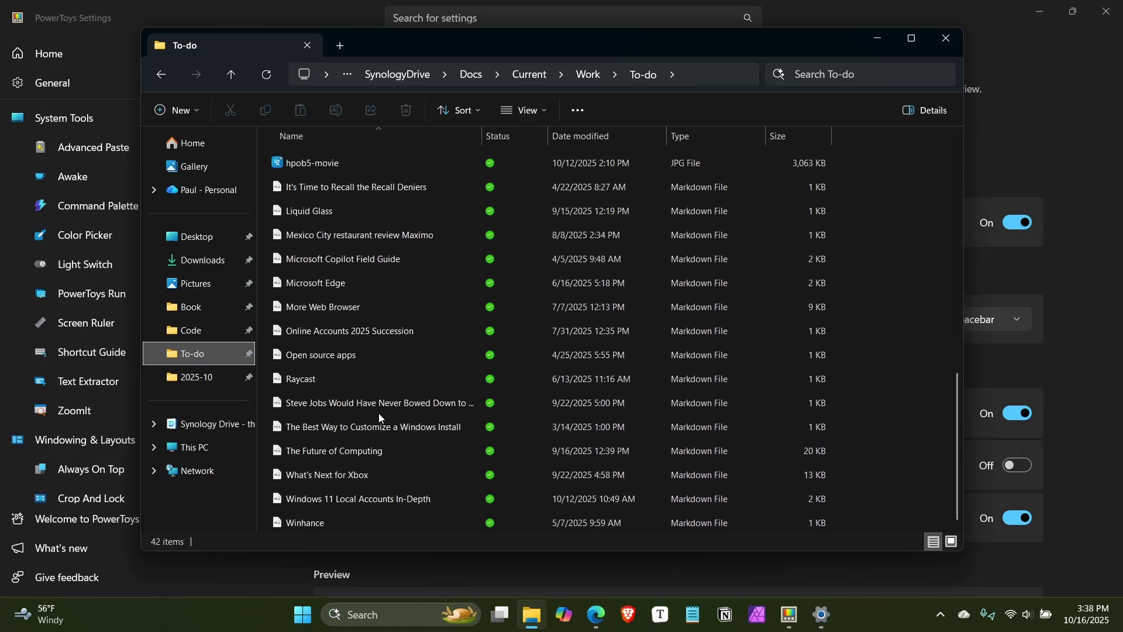
pyautogui.click(338, 474)
pyautogui.hotkey('ctrl', 'space')
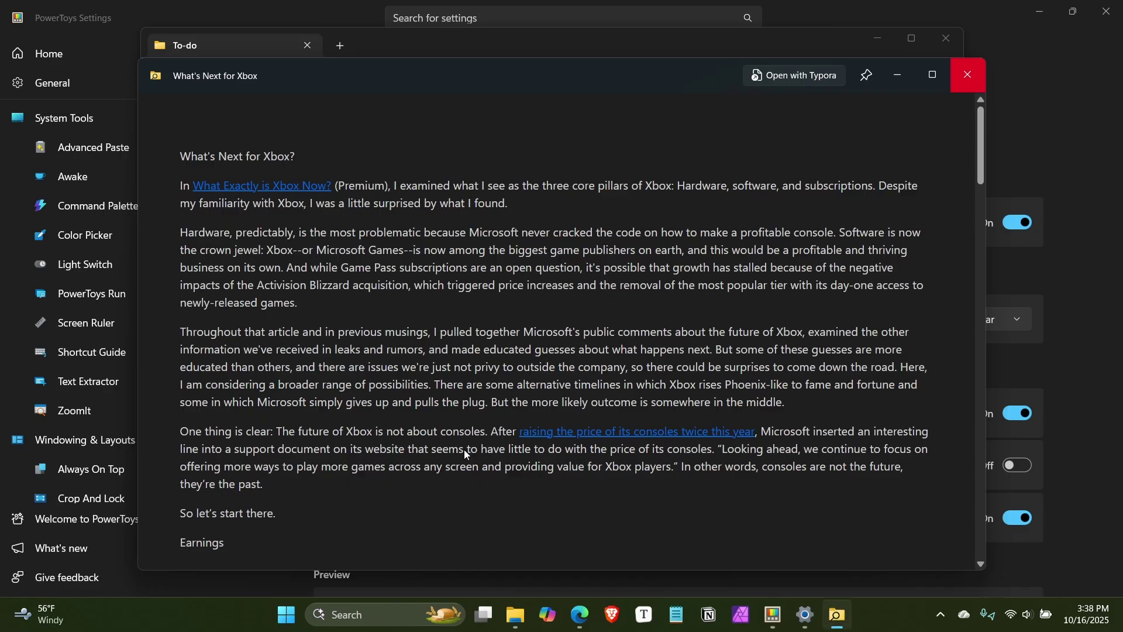
pyautogui.click(967, 76)
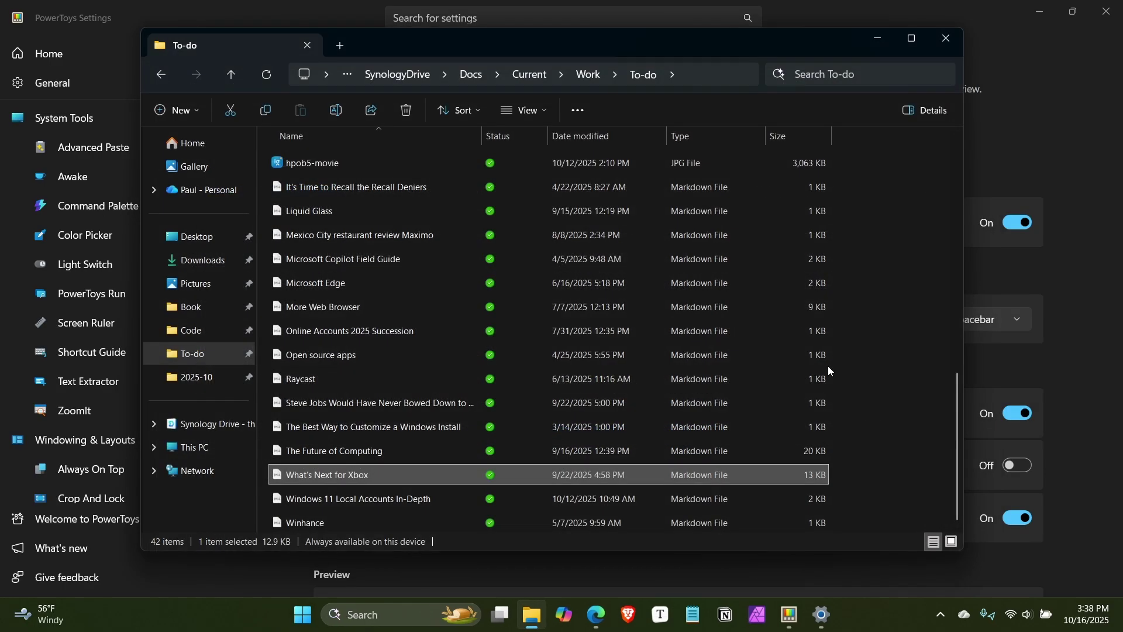
pyautogui.click(948, 40)
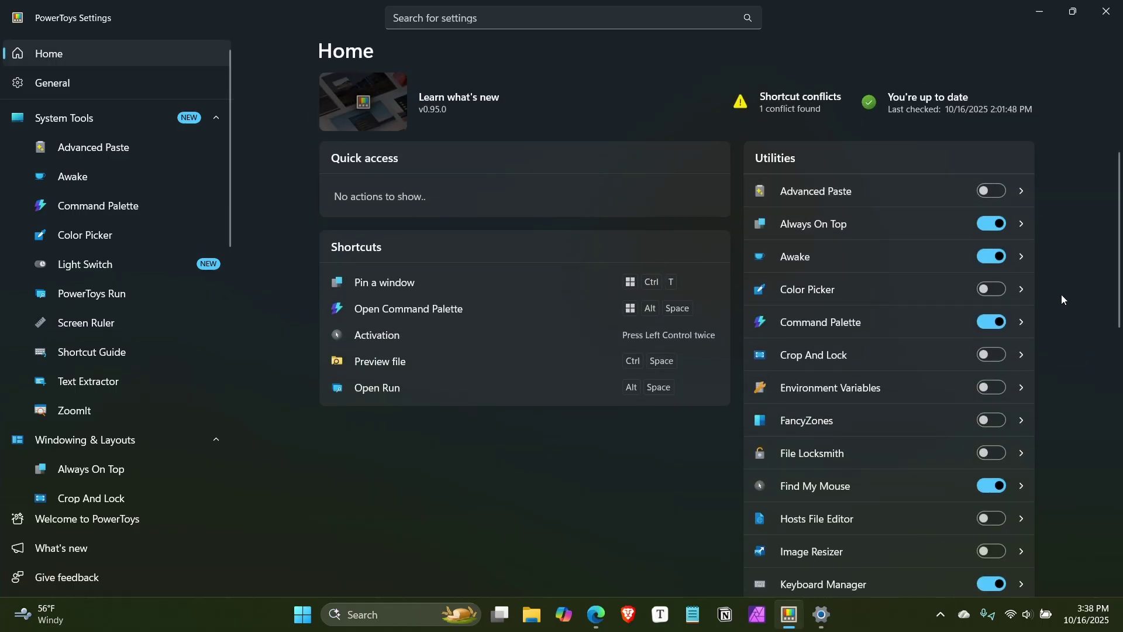
# Turn off the PowerRename and PowerToys Run utilities in the Utilities list on the Home page.
pyautogui.scroll(-5, 1061, 294)
pyautogui.scroll(-5, 1063, 299)
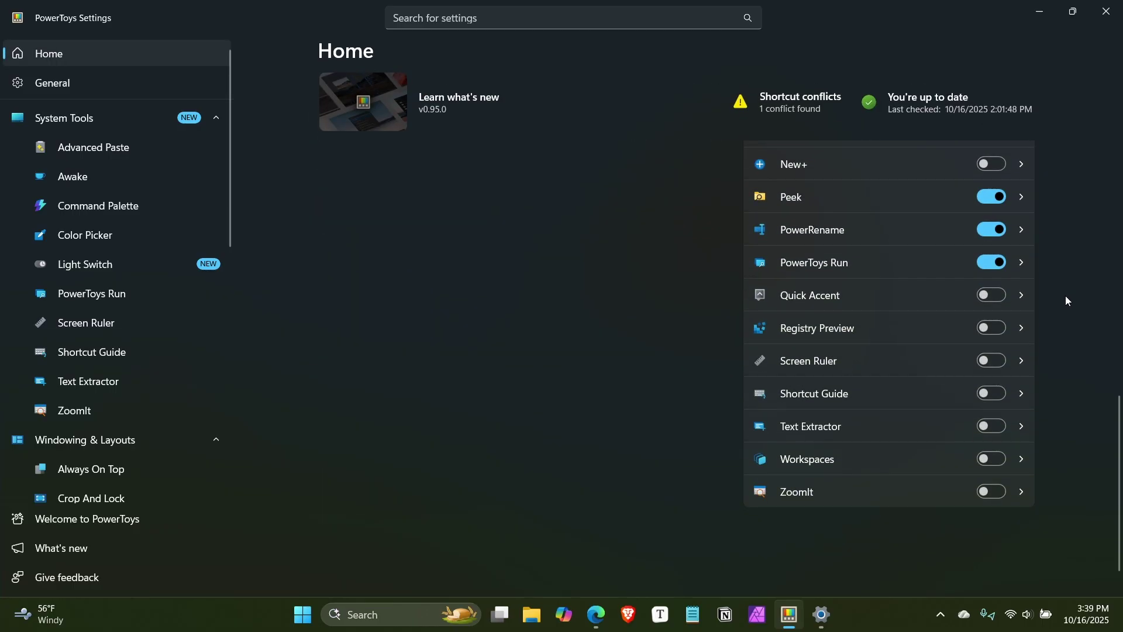
pyautogui.click(994, 230)
pyautogui.click(1003, 264)
pyautogui.scroll(10, 1074, 355)
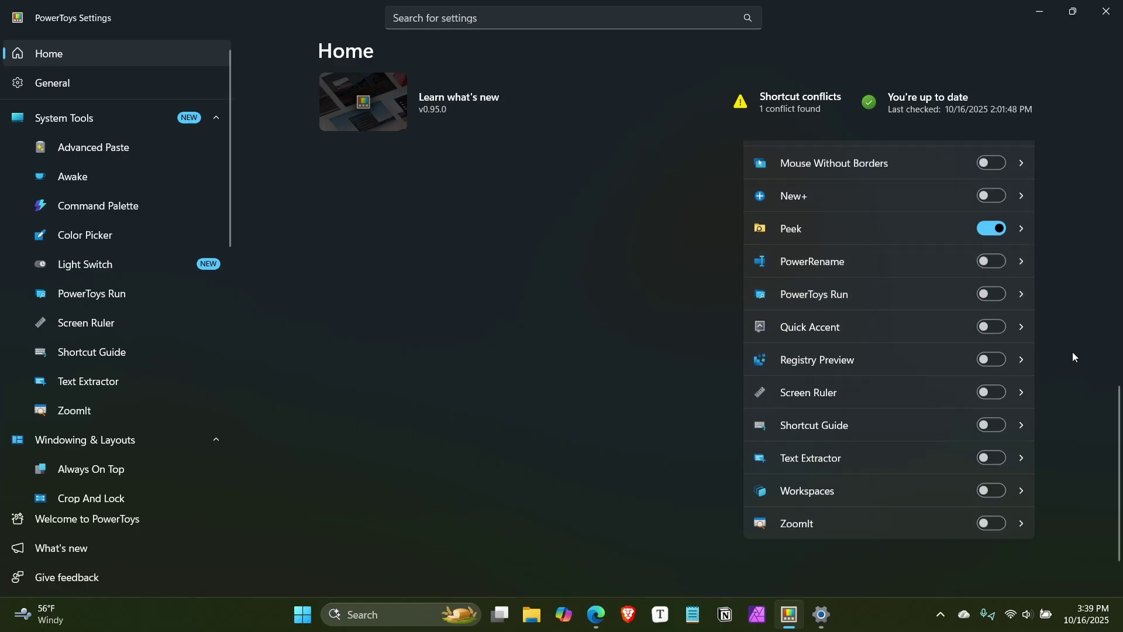
# Open the Light Switch settings page and enable Light Switch.
pyautogui.scroll(1, 1074, 356)
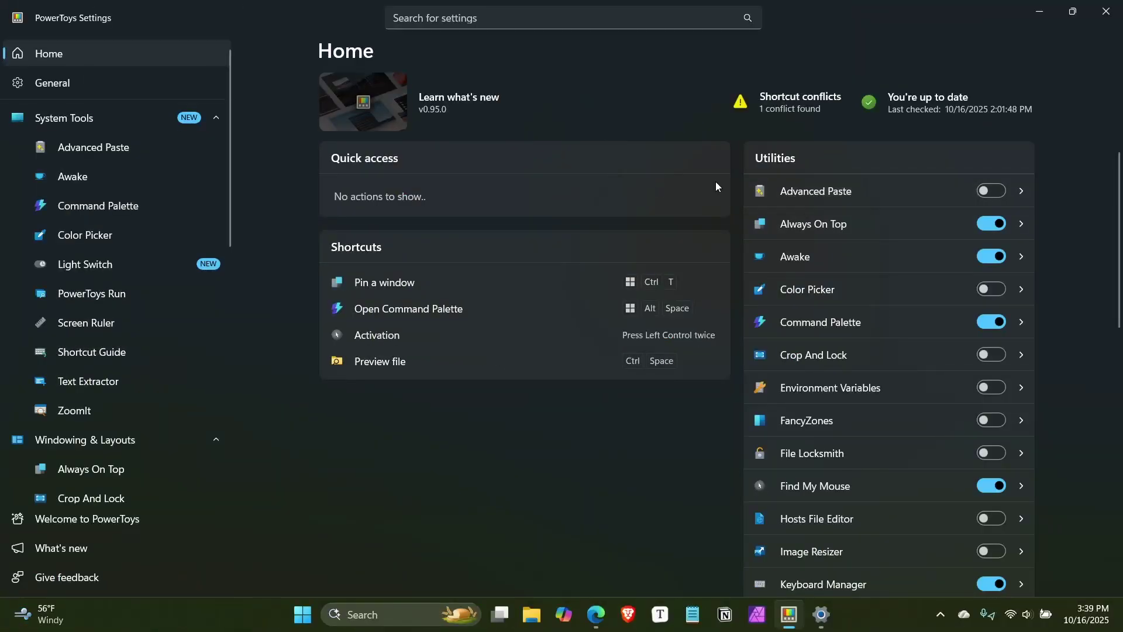
pyautogui.click(143, 265)
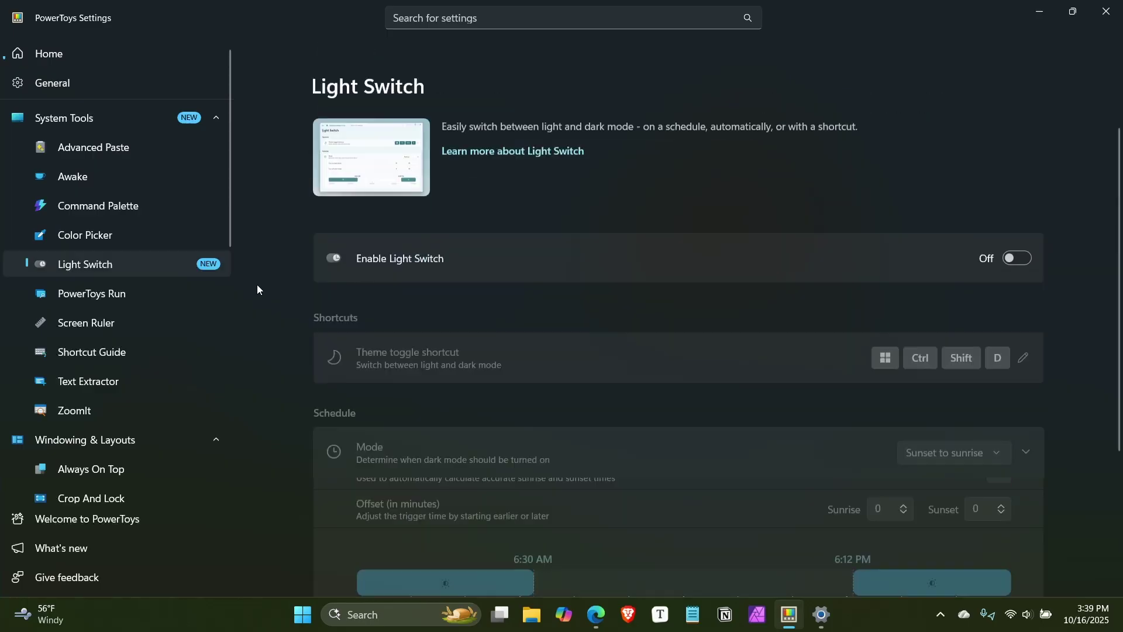
pyautogui.click(1017, 223)
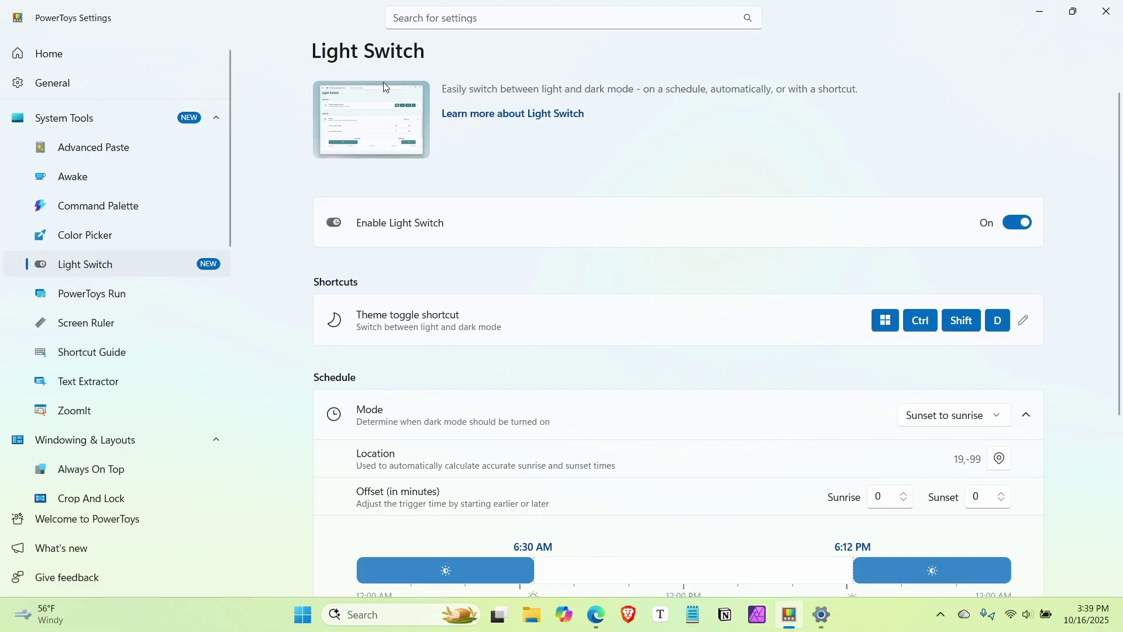
# Switch to Windows Settings and turn on Schedule night light in the display's Night light settings.
pyautogui.hotkey('alt', 'Tab')
pyautogui.hotkey('alt', 'Tab')
pyautogui.hotkey('alt', 'Tab')
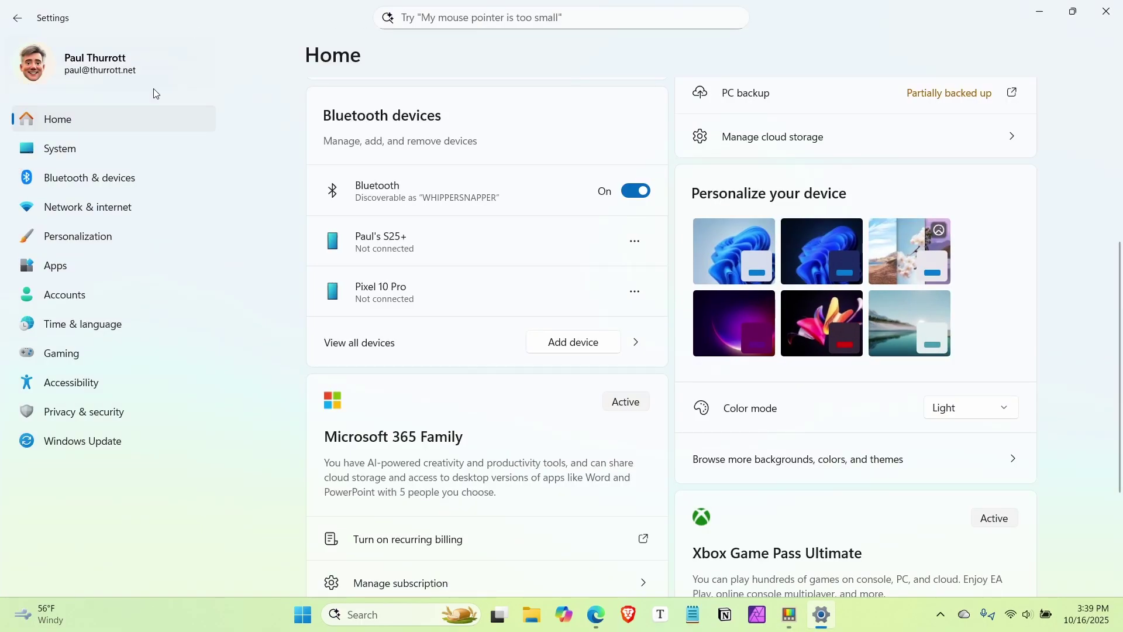
pyautogui.click(140, 157)
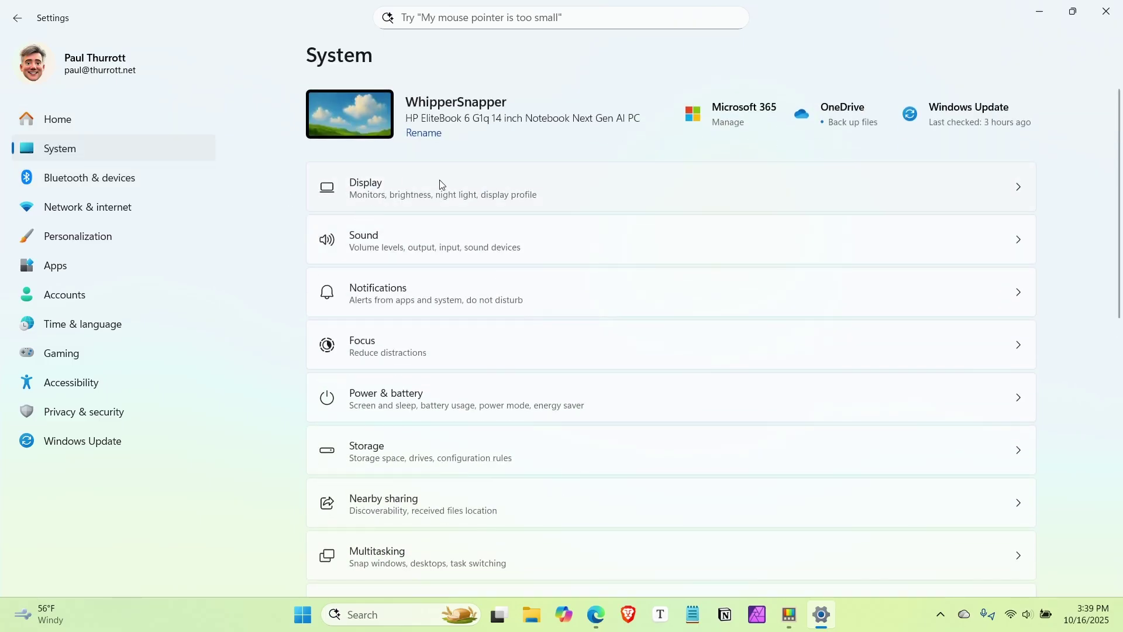
pyautogui.click(629, 193)
pyautogui.scroll(-5, 627, 261)
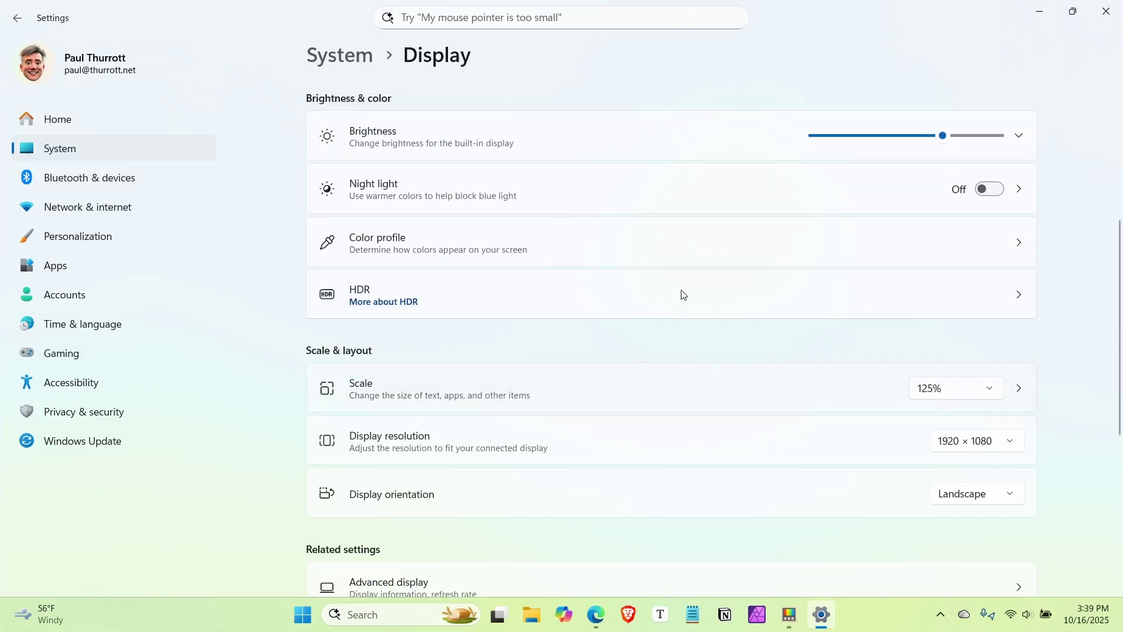
pyautogui.click(563, 193)
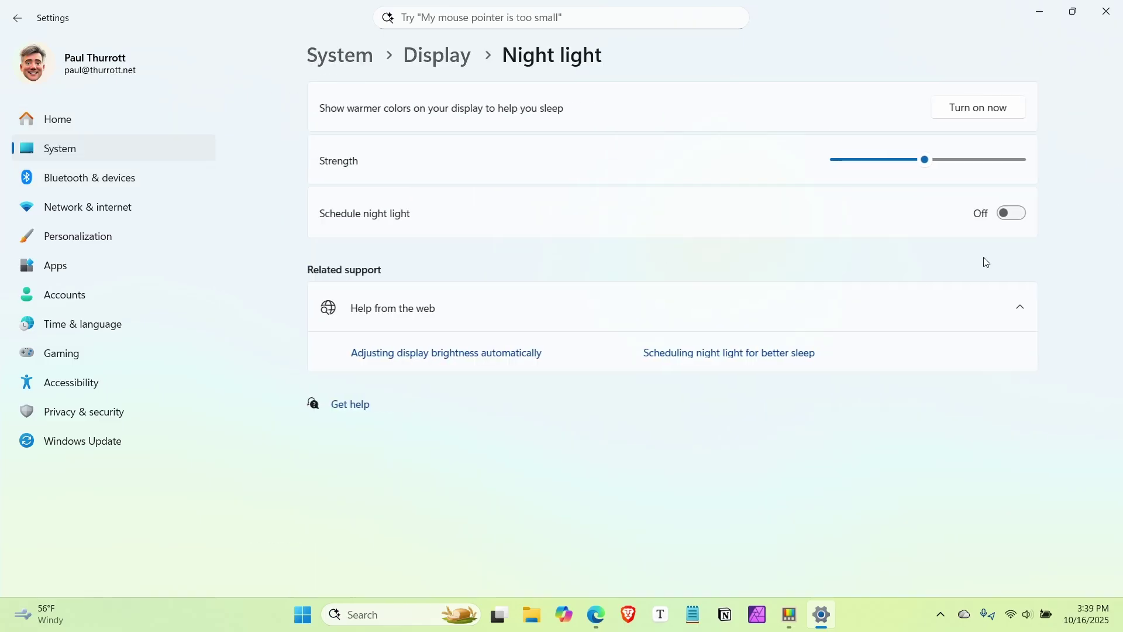
pyautogui.click(1016, 214)
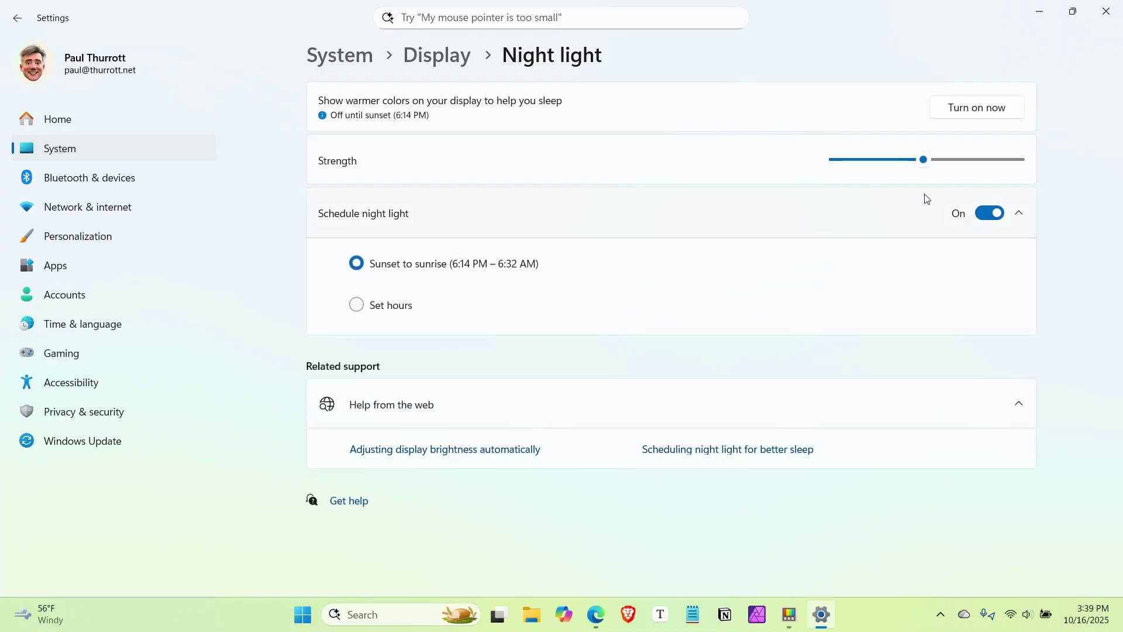
pyautogui.moveTo(925, 160); pyautogui.dragTo(925, 167)
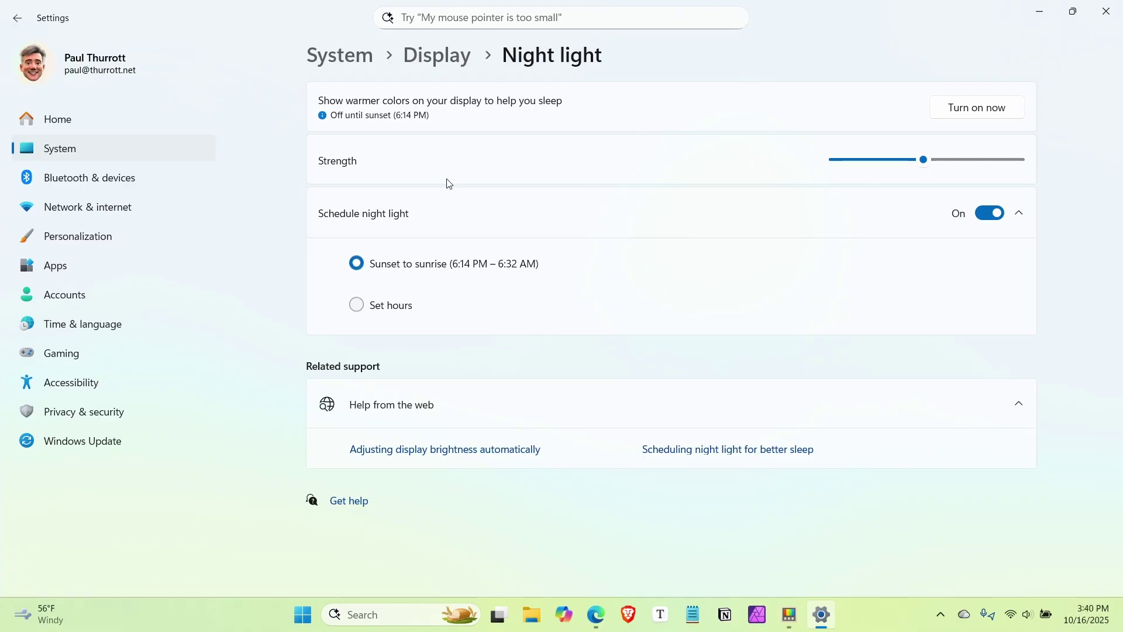
# Open the Colors page under Personalization and set the mode to Dark.
pyautogui.click(433, 55)
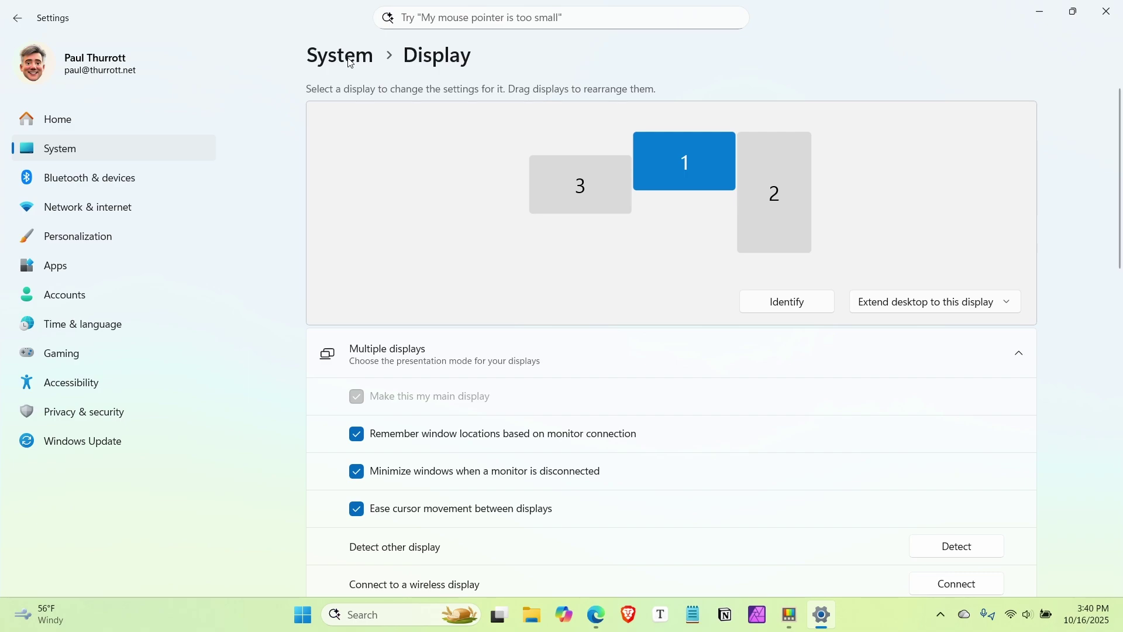
pyautogui.click(38, 236)
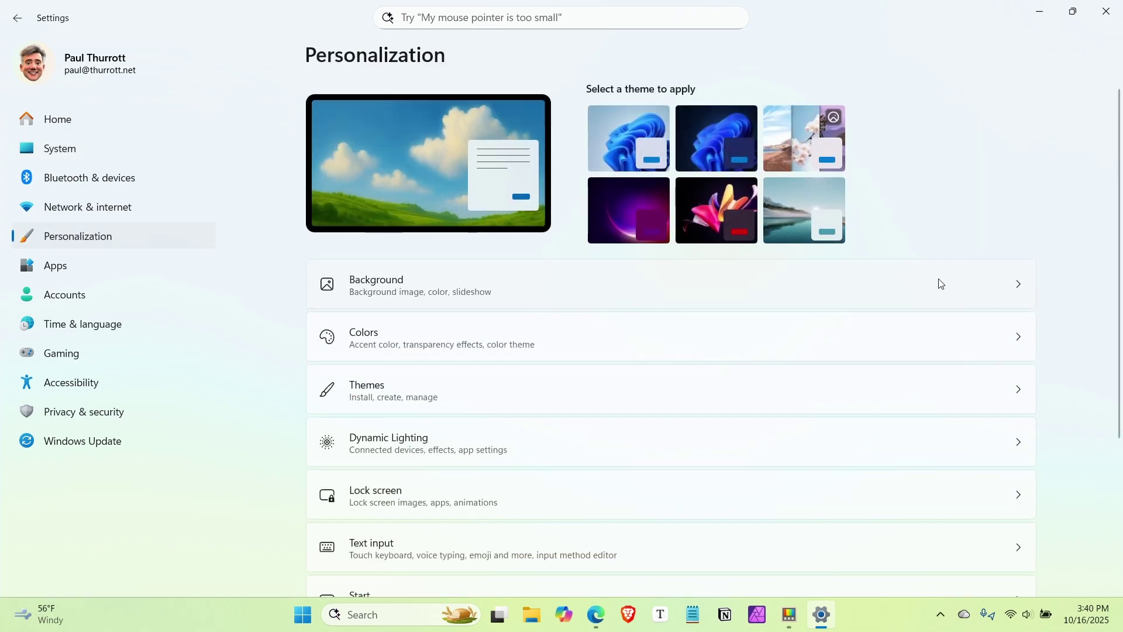
pyautogui.click(674, 343)
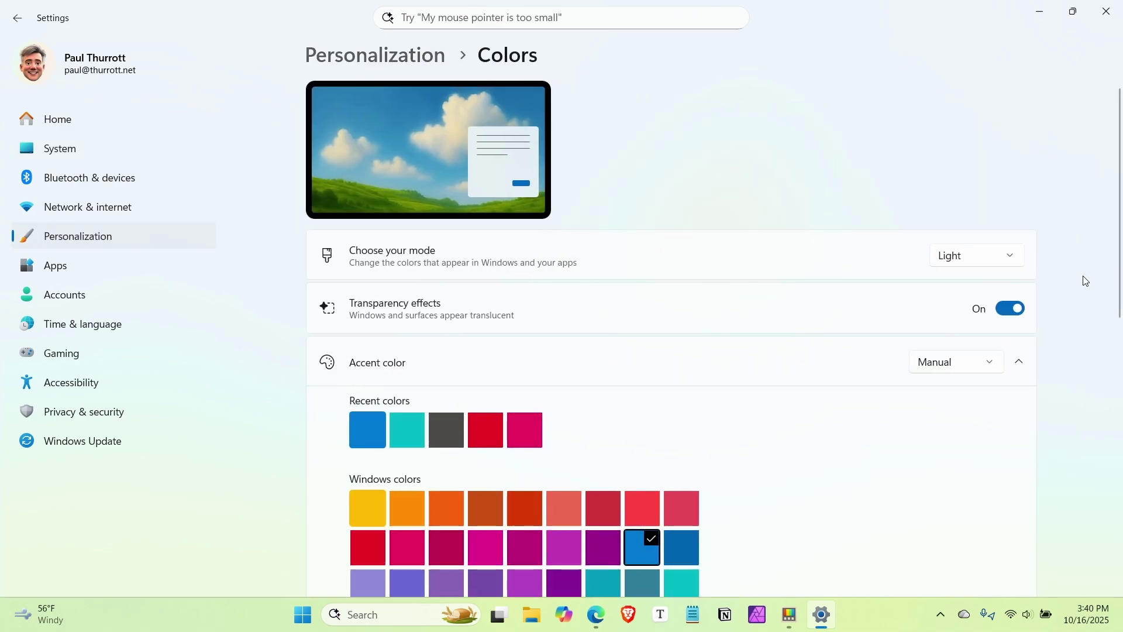
pyautogui.click(995, 261)
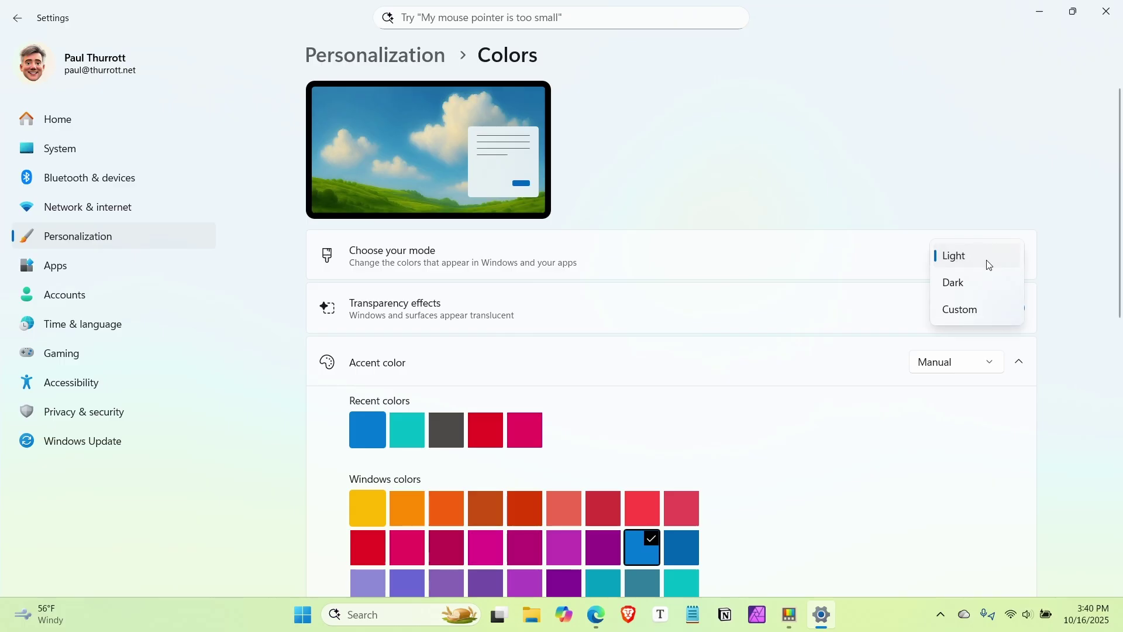
pyautogui.click(977, 283)
# Try the Custom mode with Dark as the default Windows mode and Light for apps, and return the mode to Dark.
pyautogui.click(989, 257)
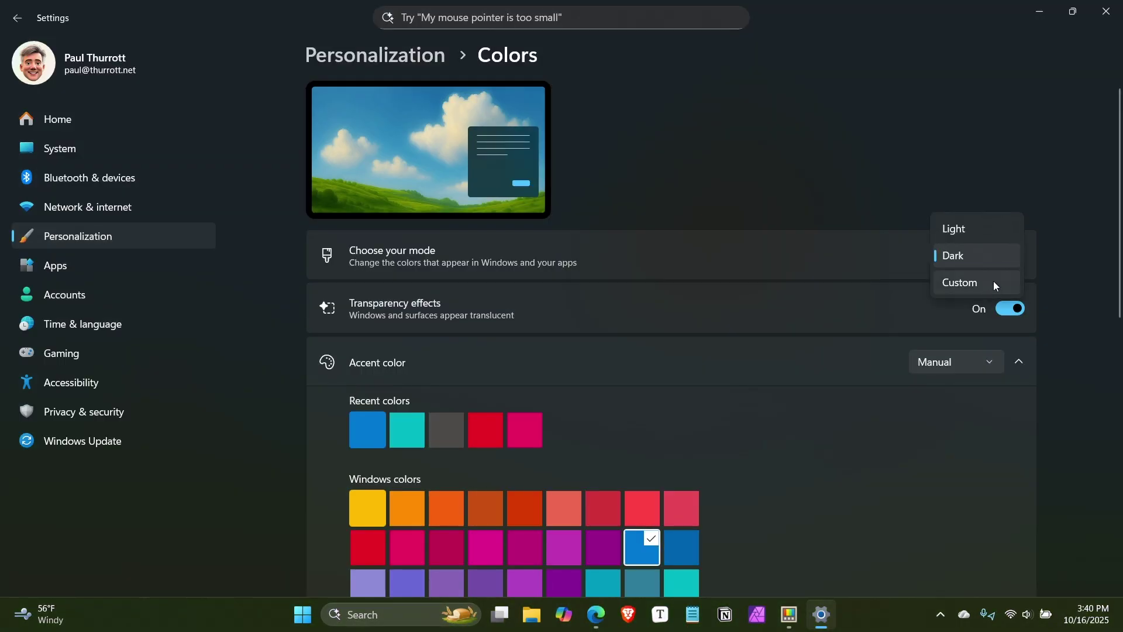
pyautogui.click(994, 283)
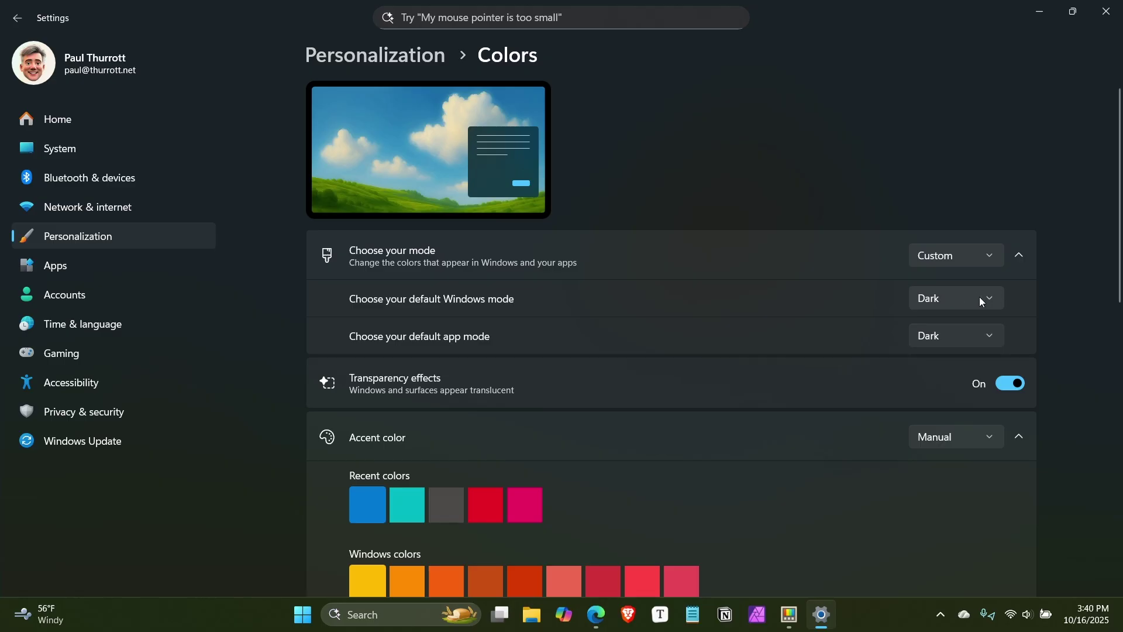
pyautogui.click(956, 296)
pyautogui.click(956, 296)
pyautogui.click(958, 343)
pyautogui.click(951, 307)
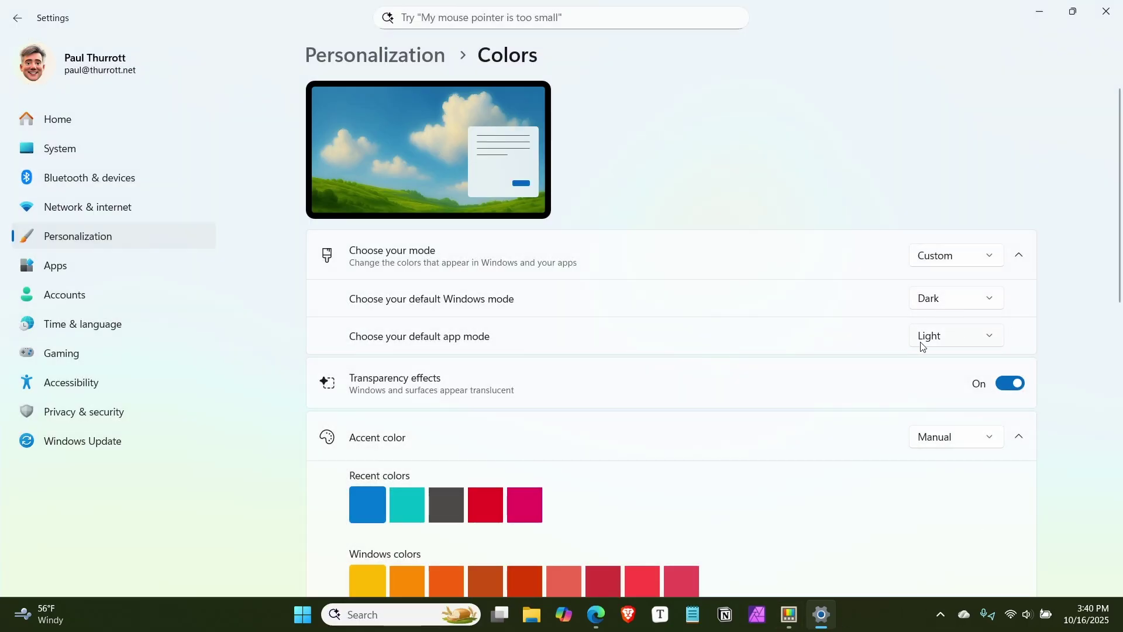
pyautogui.click(974, 260)
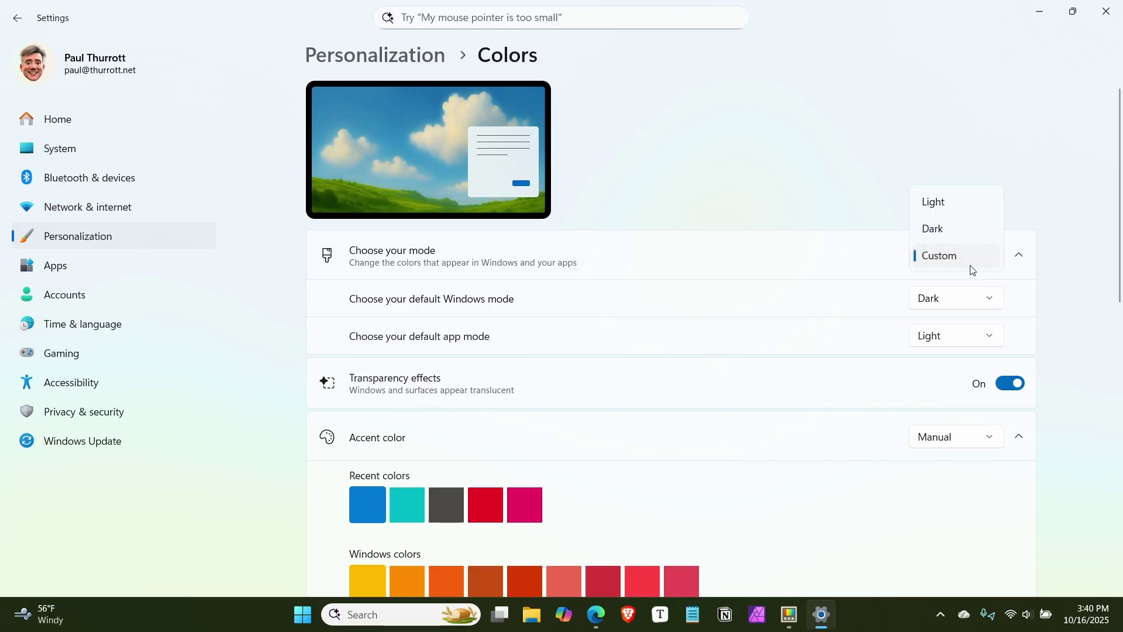
pyautogui.click(957, 229)
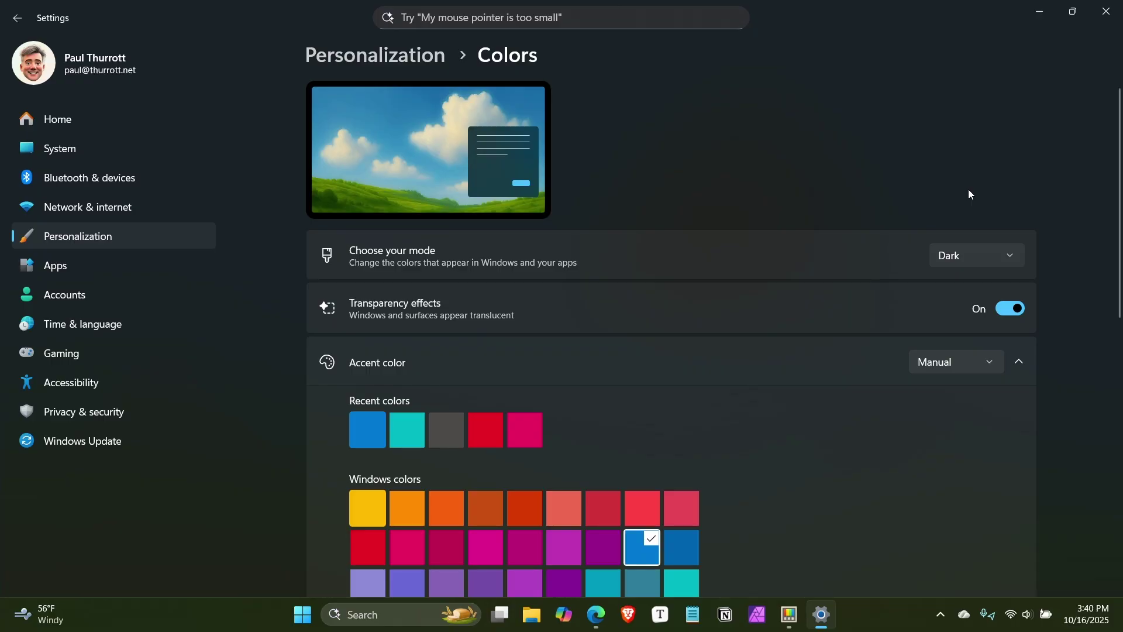
# Set the color mode to Light from the Windows Settings Home page and close Windows Settings.
pyautogui.click(61, 124)
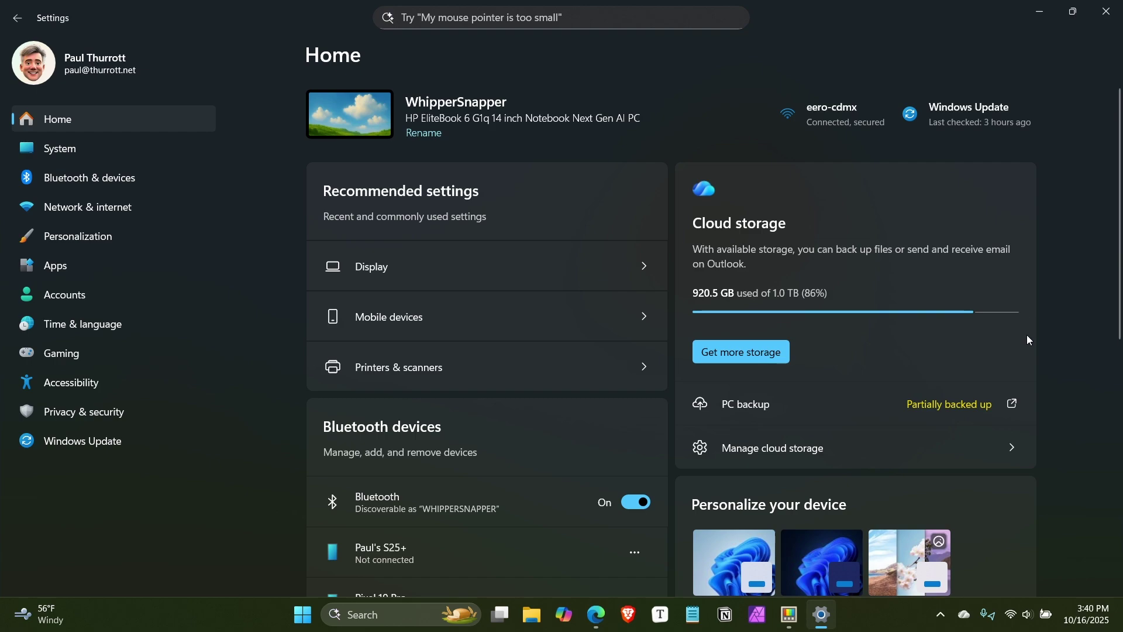
pyautogui.scroll(-4, 1030, 342)
pyautogui.click(1014, 485)
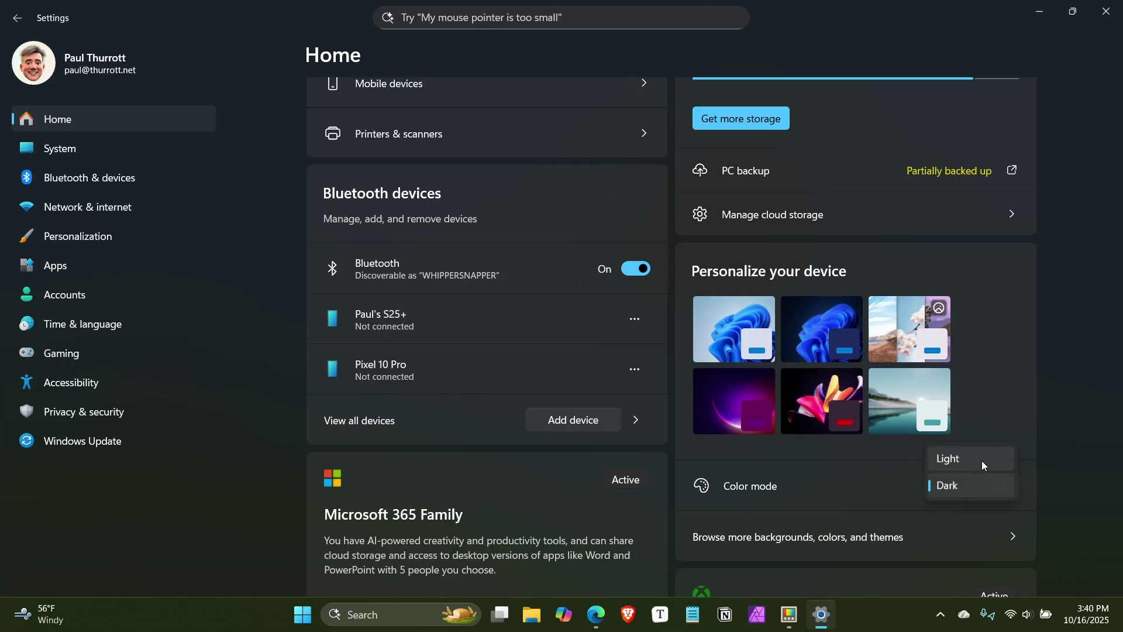
pyautogui.press('Up')
pyautogui.press('Return')
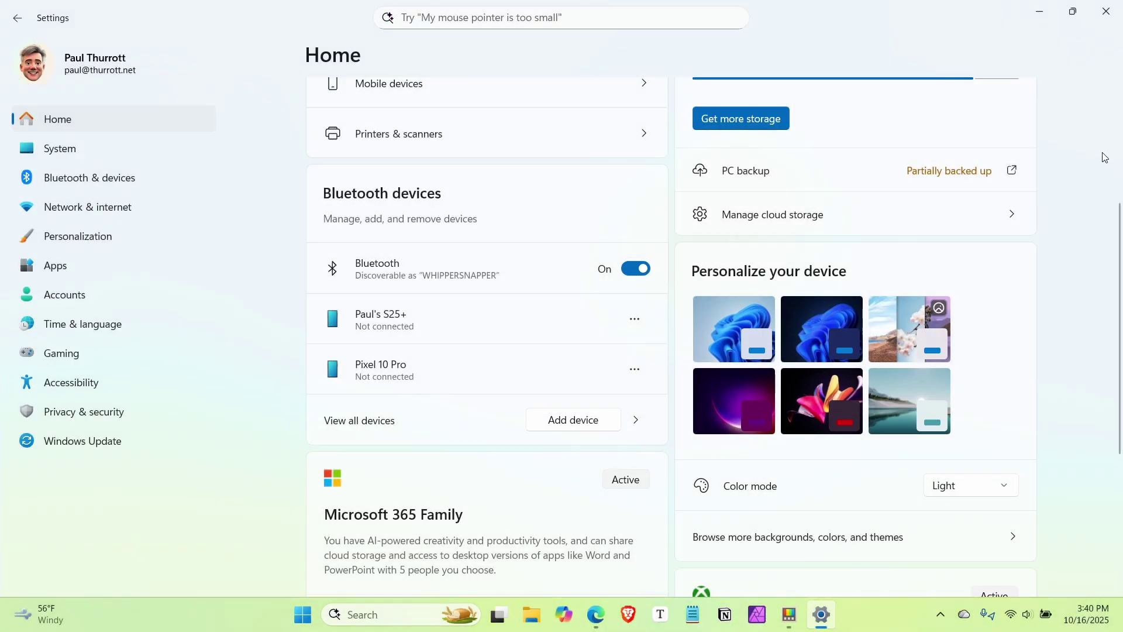
pyautogui.click(1106, 12)
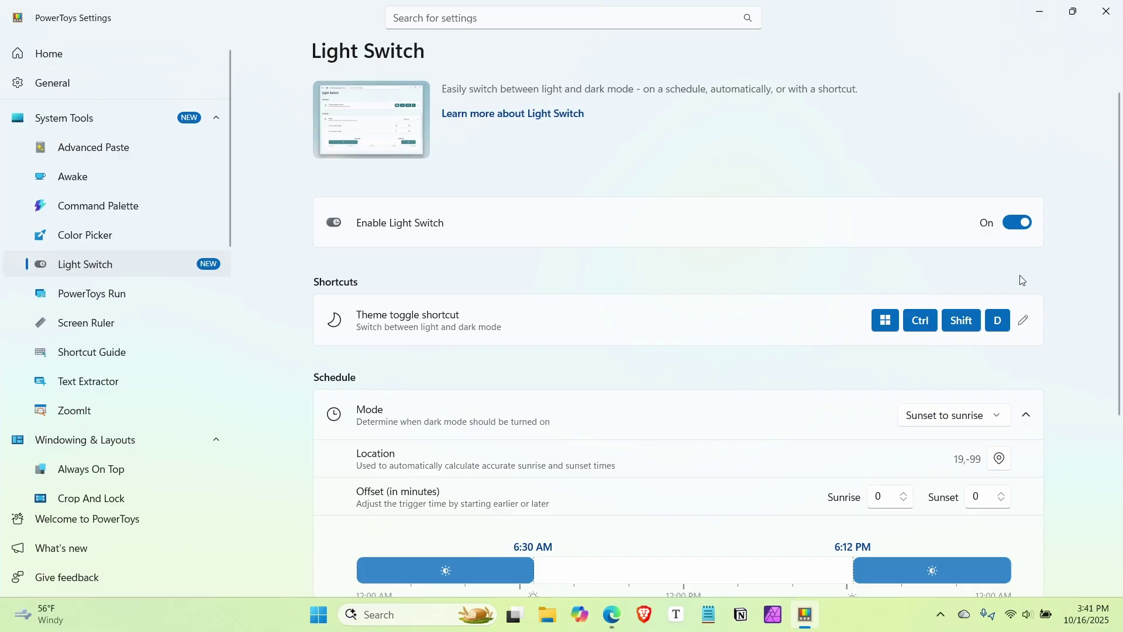
# Switch the Light Switch schedule mode to Manual and back to Sunset to sunrise.
pyautogui.scroll(-3, 1083, 329)
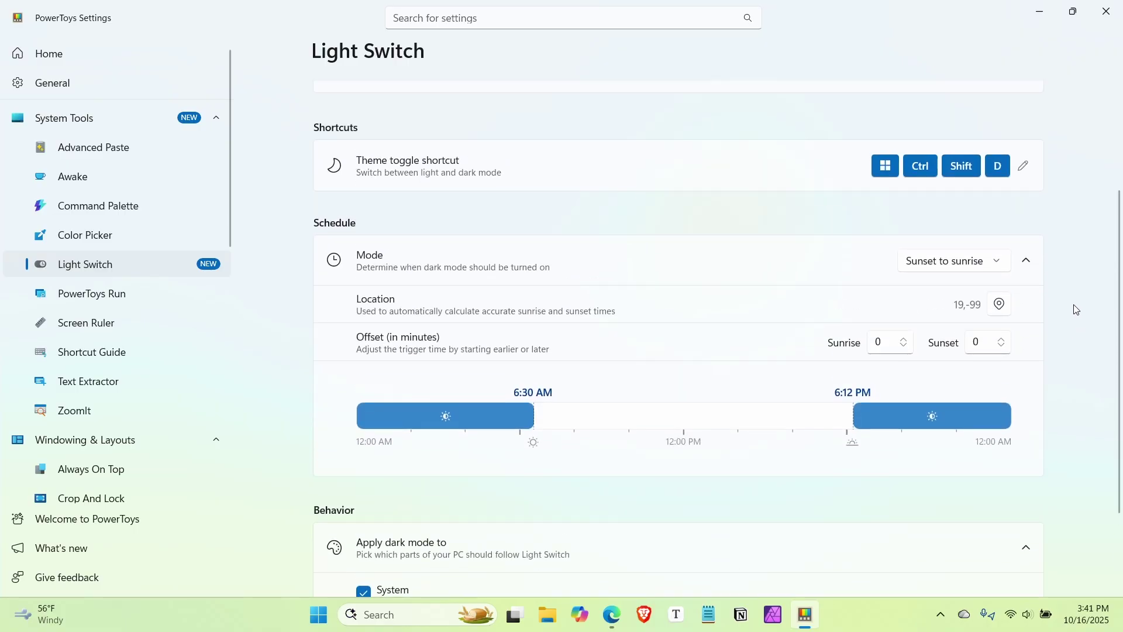
pyautogui.click(963, 268)
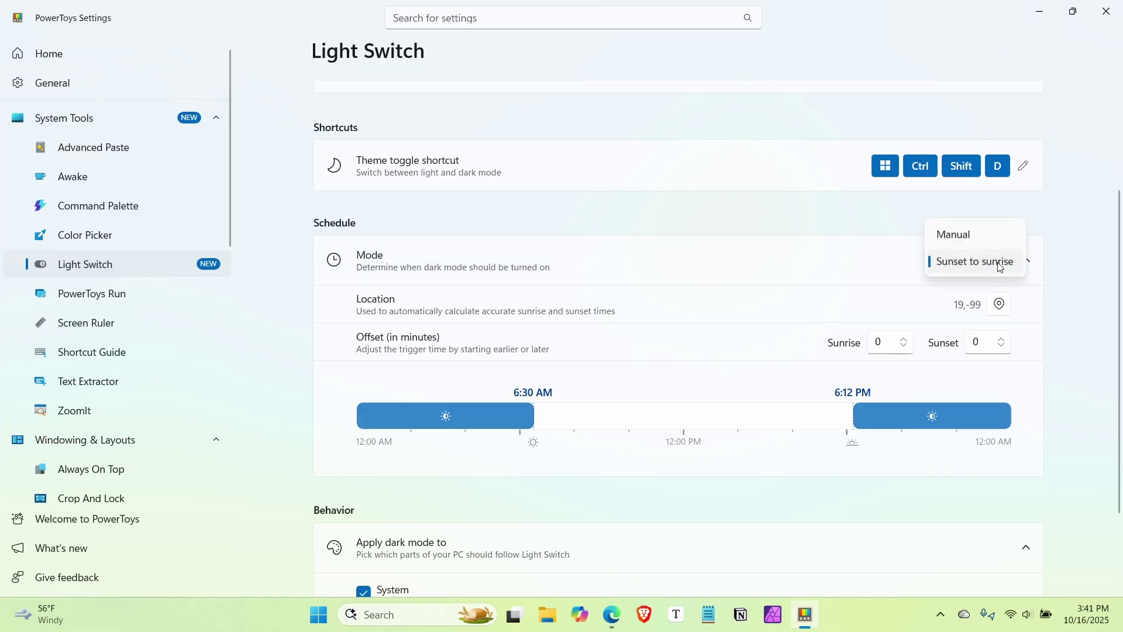
pyautogui.click(993, 236)
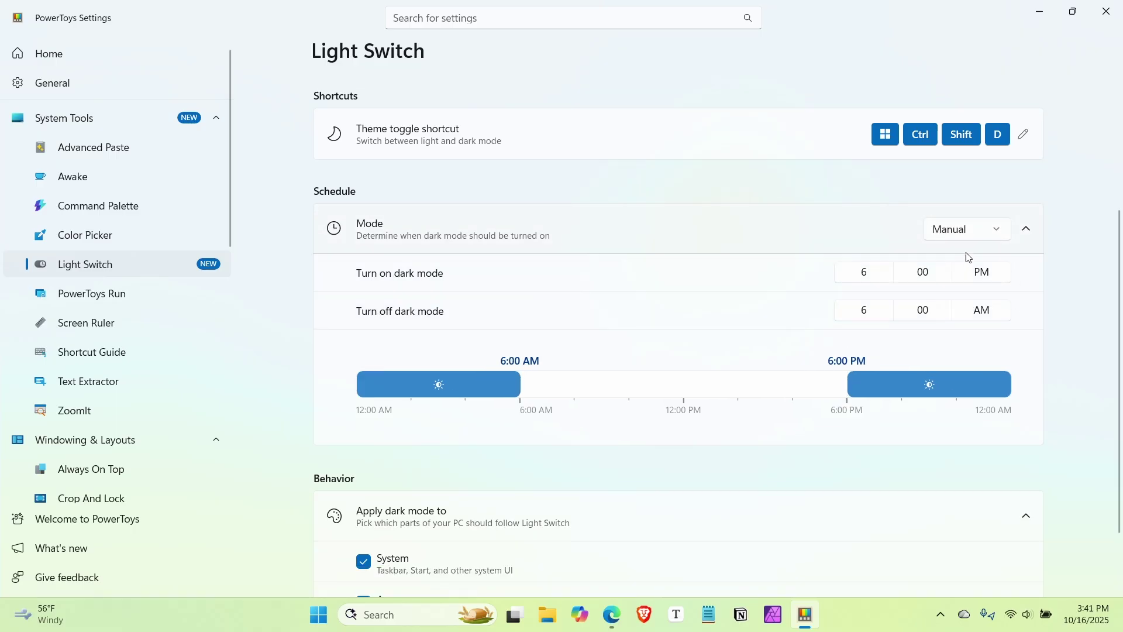
pyautogui.click(949, 235)
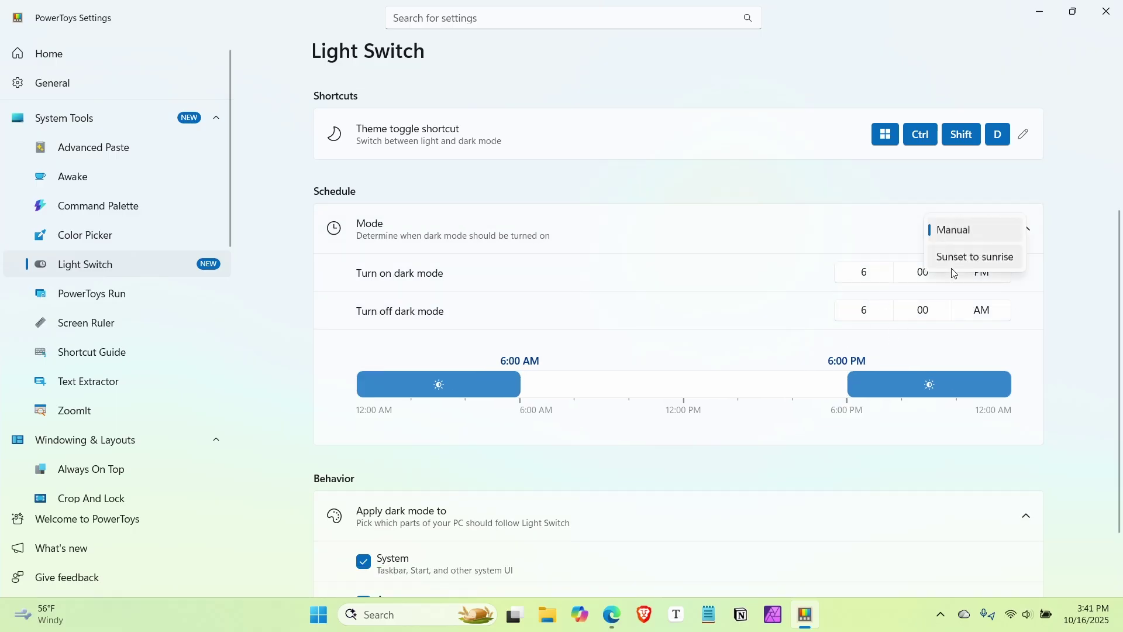
pyautogui.click(971, 261)
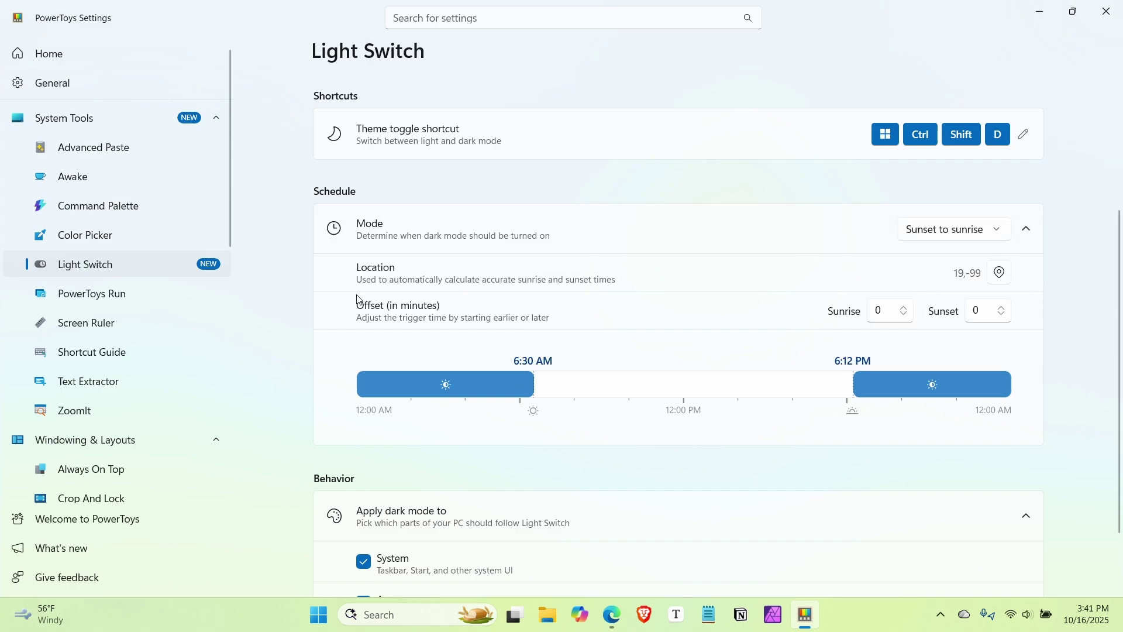
# View the location selection for the Light Switch schedule, cancel it, and review the schedule and dark mode behavior options.
pyautogui.click(1000, 272)
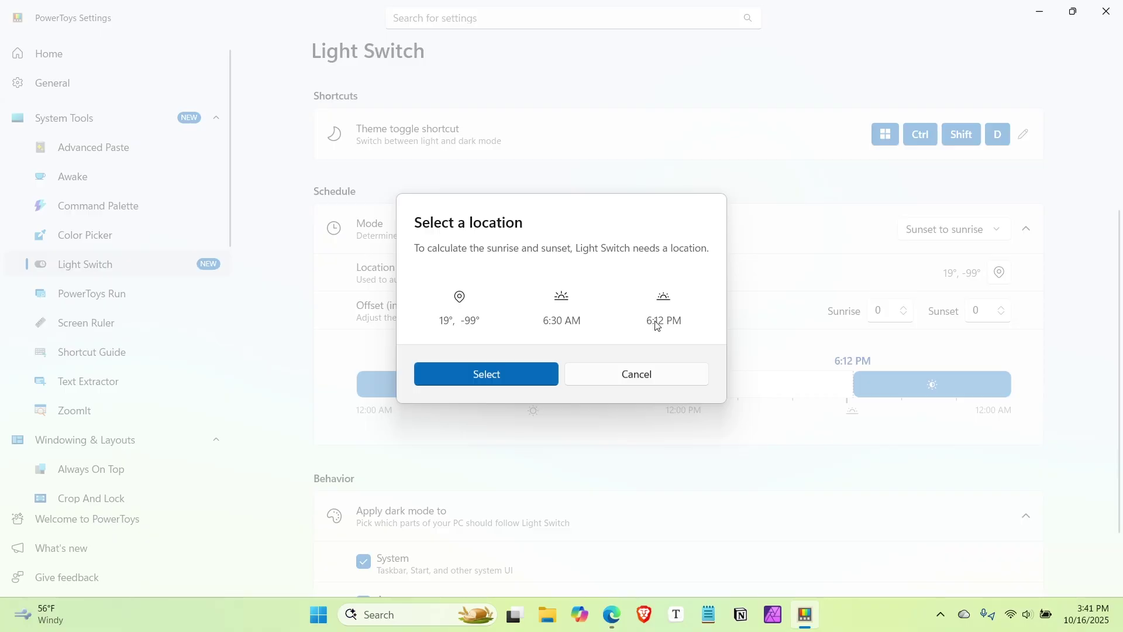
pyautogui.click(642, 374)
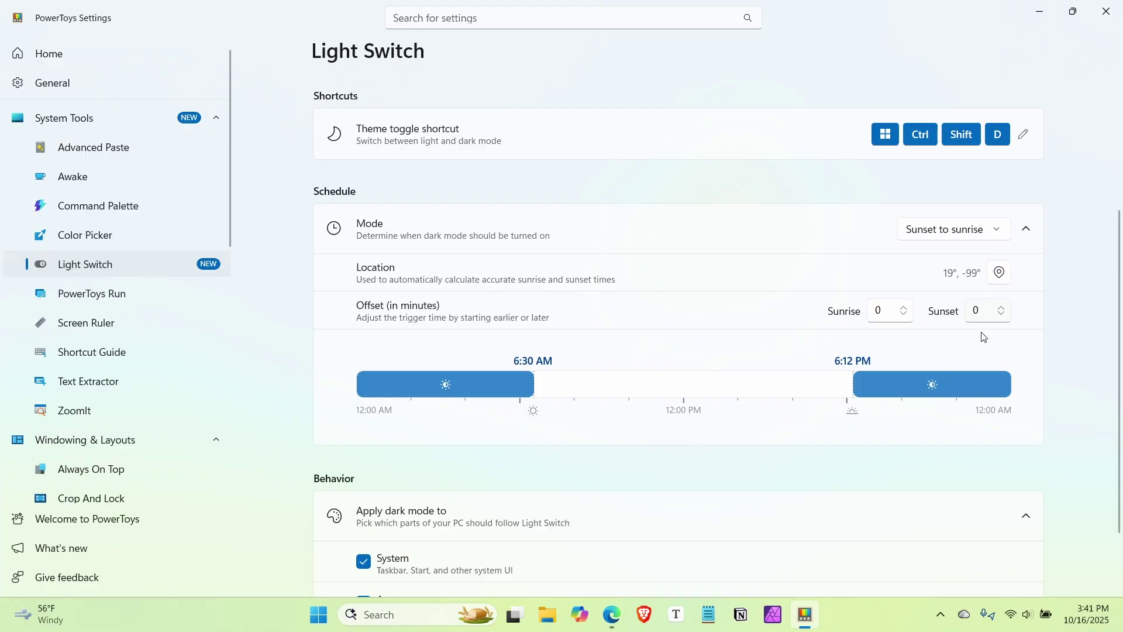
pyautogui.scroll(-3, 1081, 327)
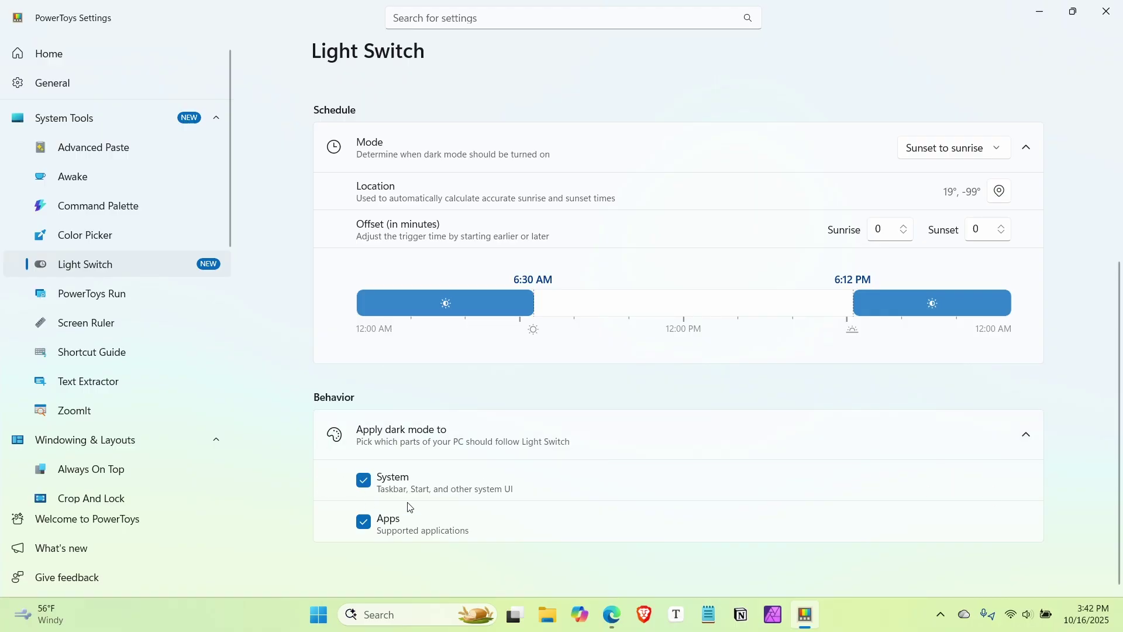
pyautogui.scroll(3, 447, 513)
pyautogui.scroll(-3, 446, 514)
pyautogui.scroll(3, 720, 474)
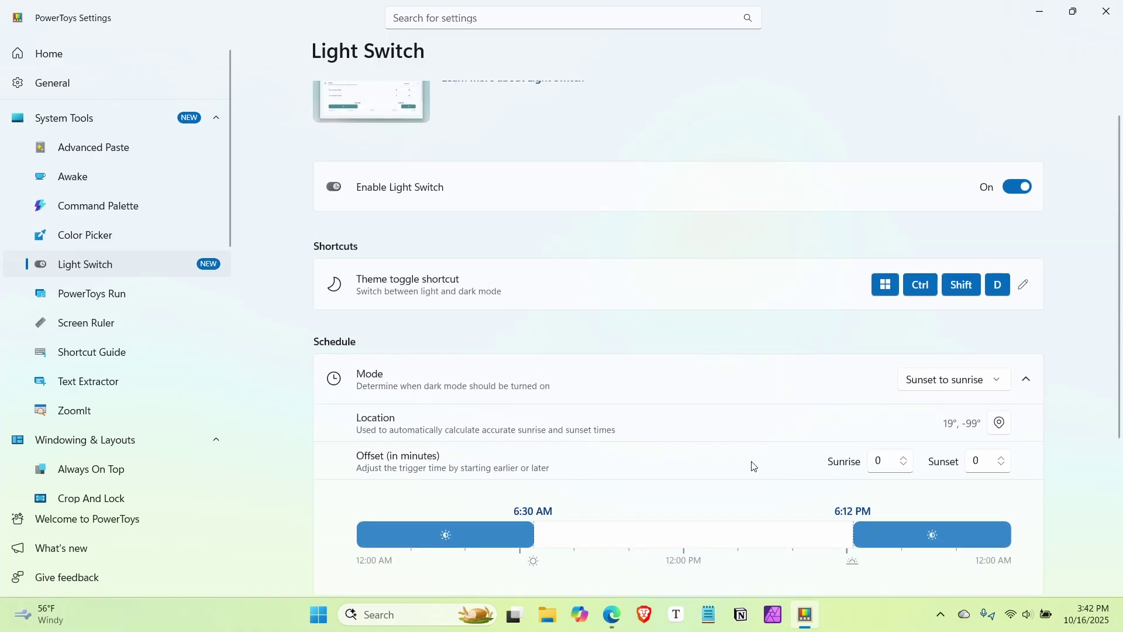
pyautogui.scroll(-3, 948, 374)
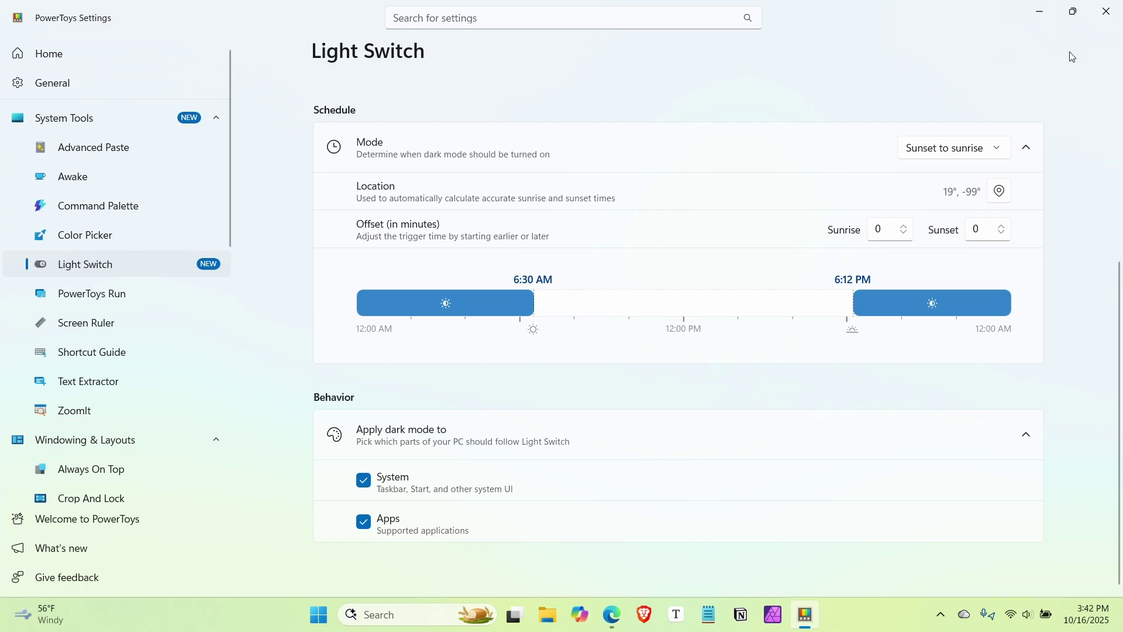
# Turn off Light Switch, close PowerToys Settings and open Windows Settings.
pyautogui.scroll(5, 1044, 146)
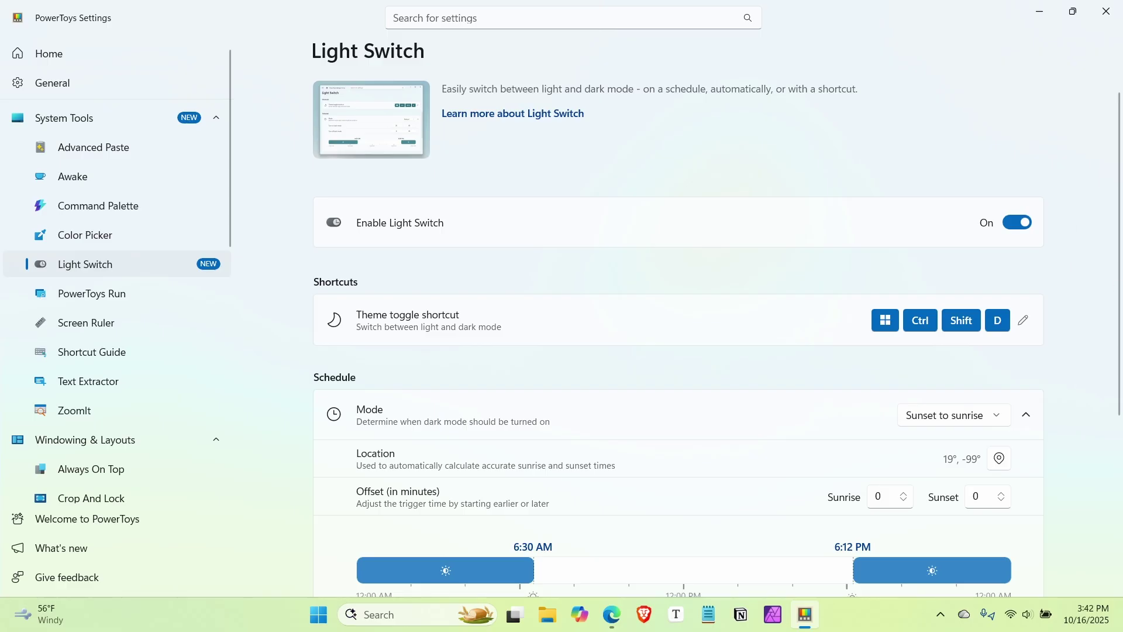
pyautogui.click(1021, 223)
pyautogui.click(1107, 12)
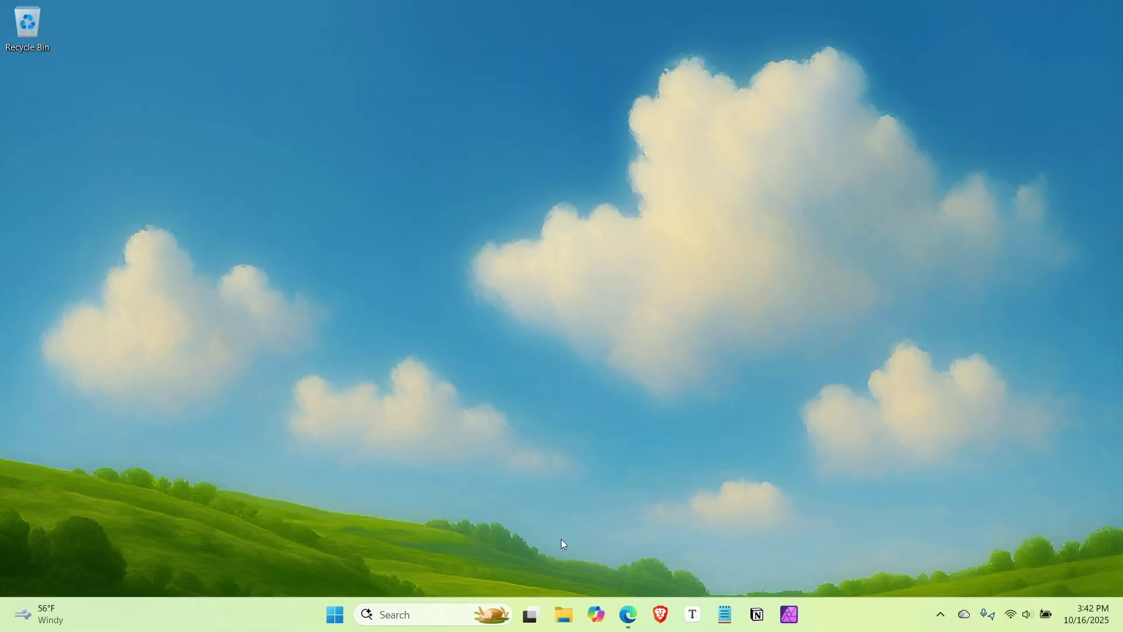
pyautogui.press('super+i')
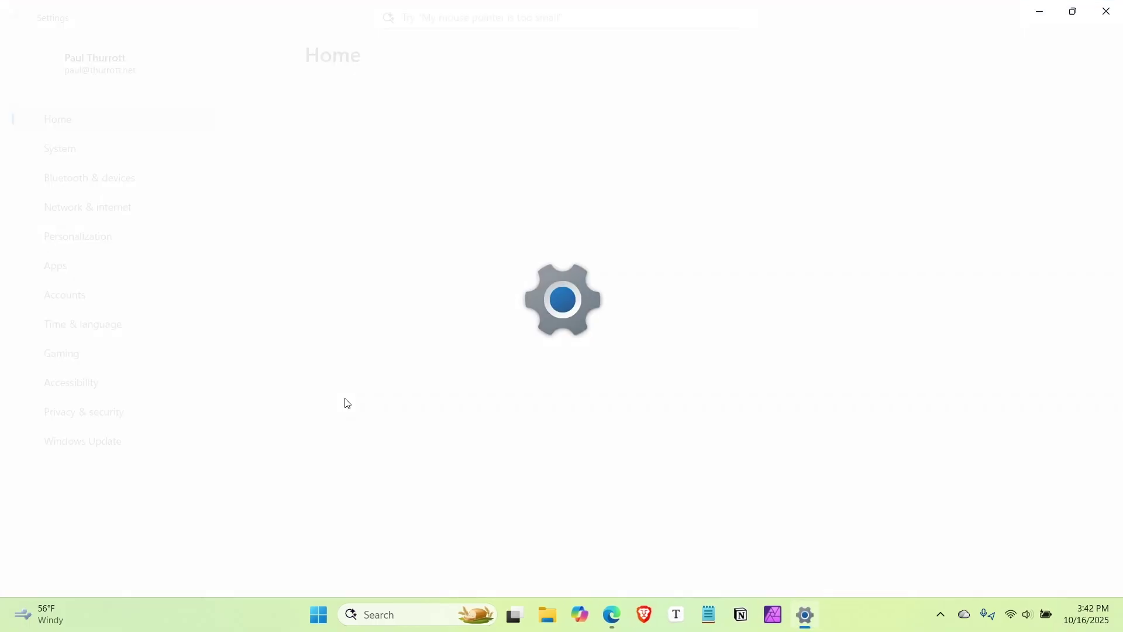
# Set the color mode to Dark from the Windows Settings Home page and close Windows Settings.
pyautogui.scroll(-4, 674, 428)
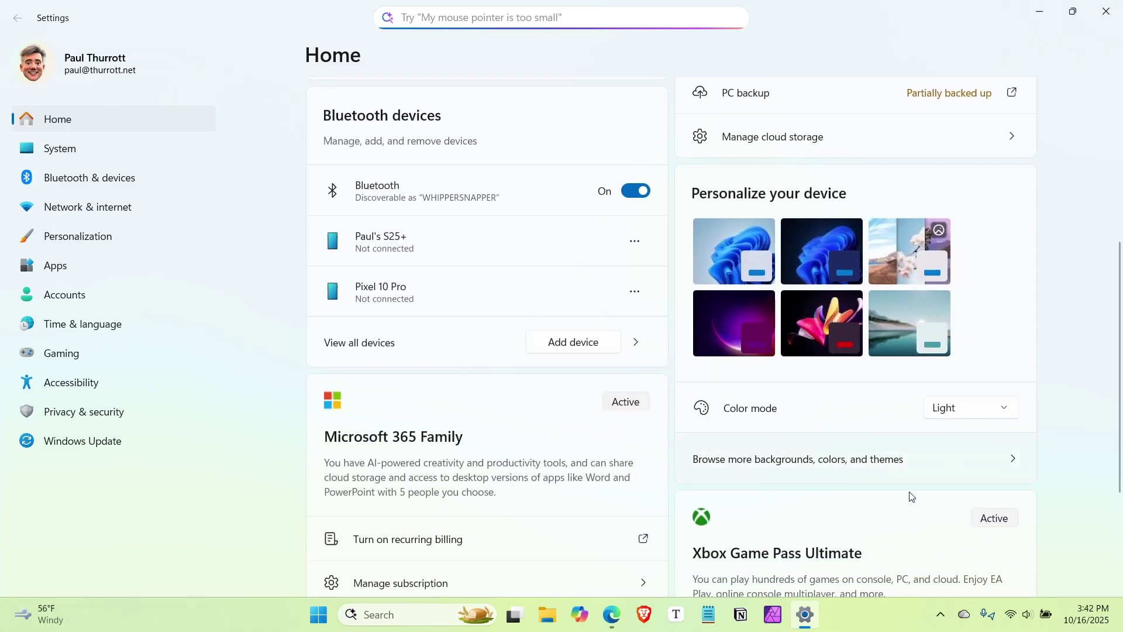
pyautogui.click(966, 413)
pyautogui.click(966, 440)
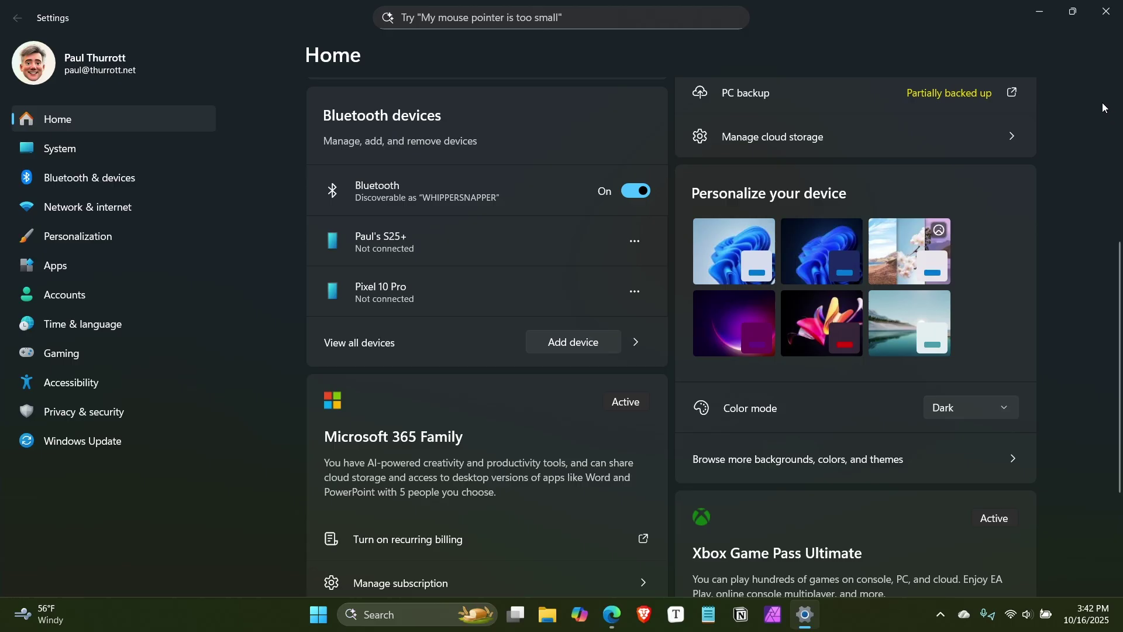
pyautogui.click(1106, 12)
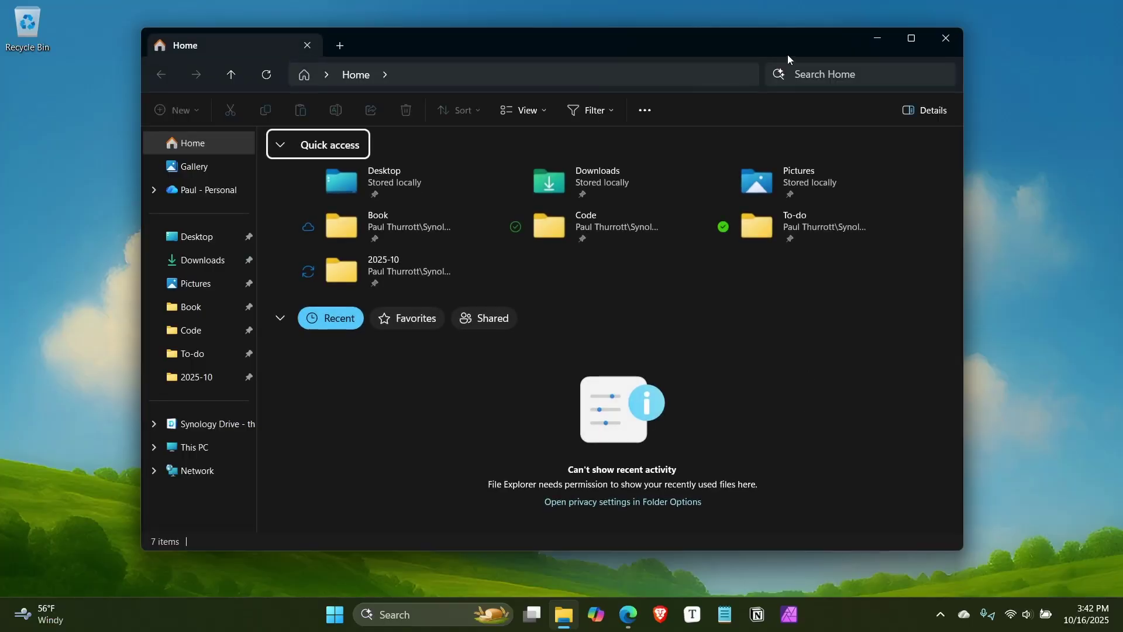
# Open Folder Options from File Explorer, move the dialog over the Explorer window to compare their color themes, and close it.
pyautogui.moveTo(810, 58)
pyautogui.mouseDown()
pyautogui.moveTo(791, 48)
pyautogui.moveTo(806, 61)
pyautogui.mouseUp()
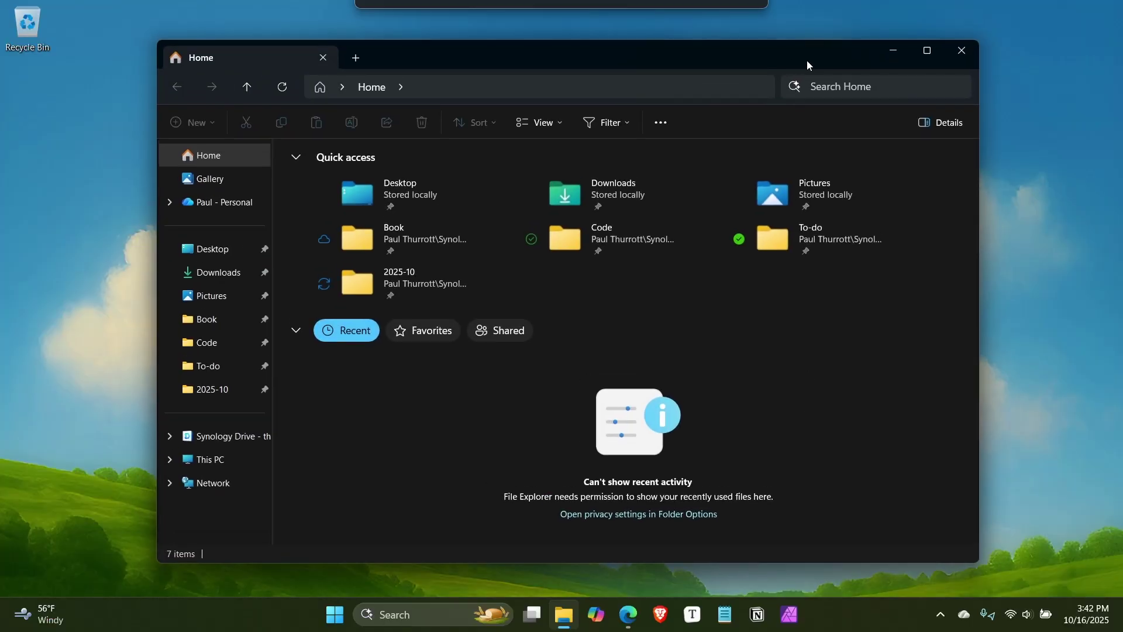
pyautogui.click(673, 132)
pyautogui.click(608, 255)
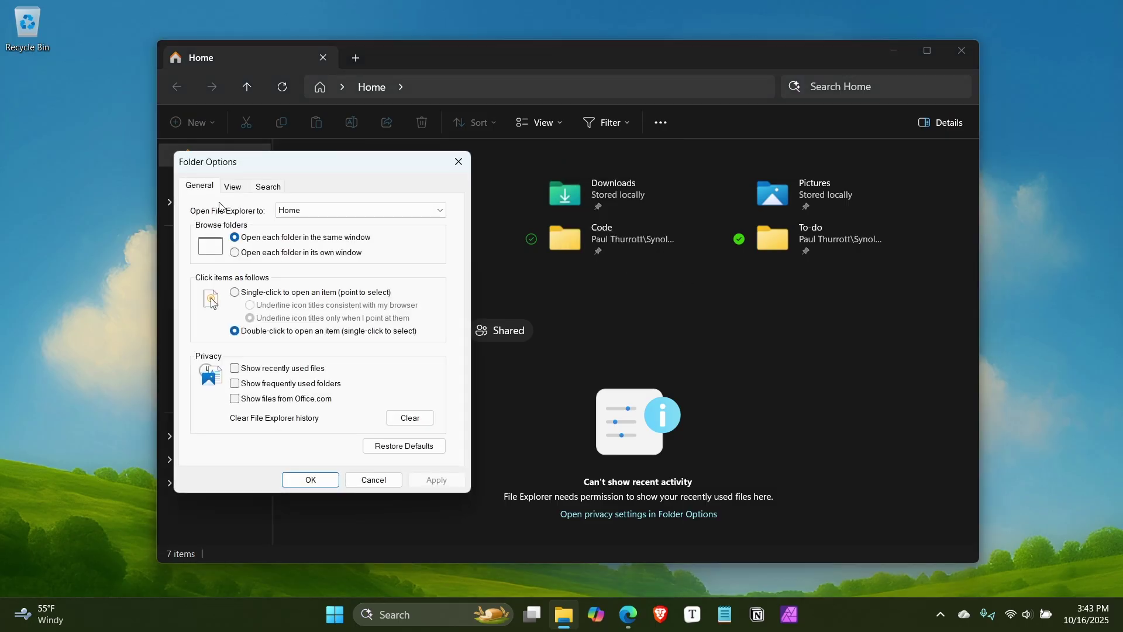
pyautogui.moveTo(292, 166); pyautogui.dragTo(726, 79)
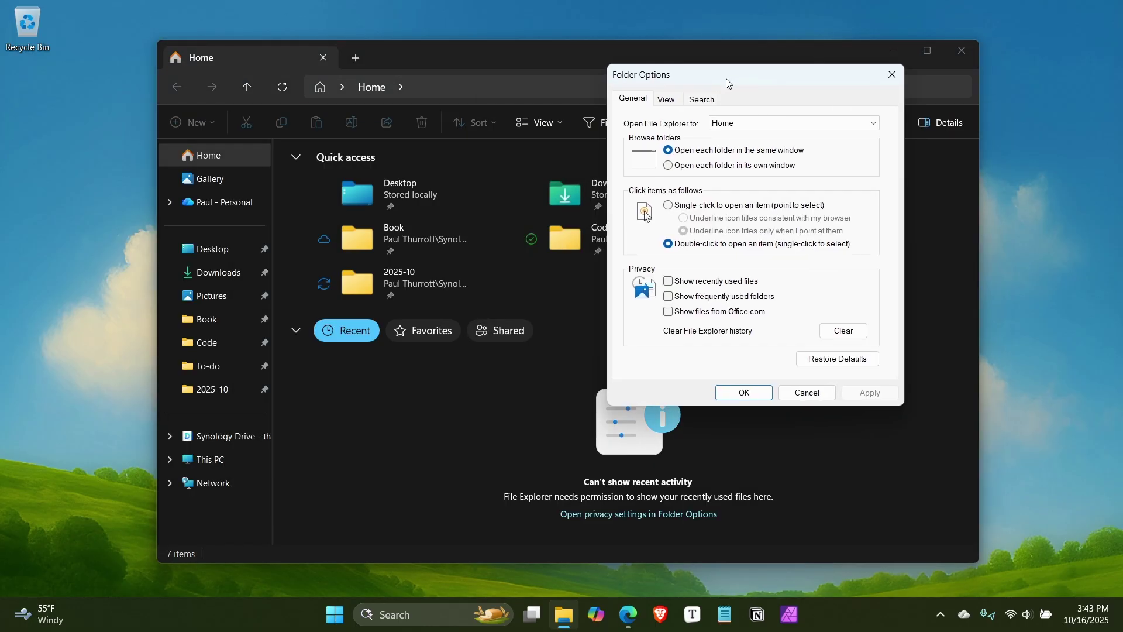
pyautogui.click(892, 76)
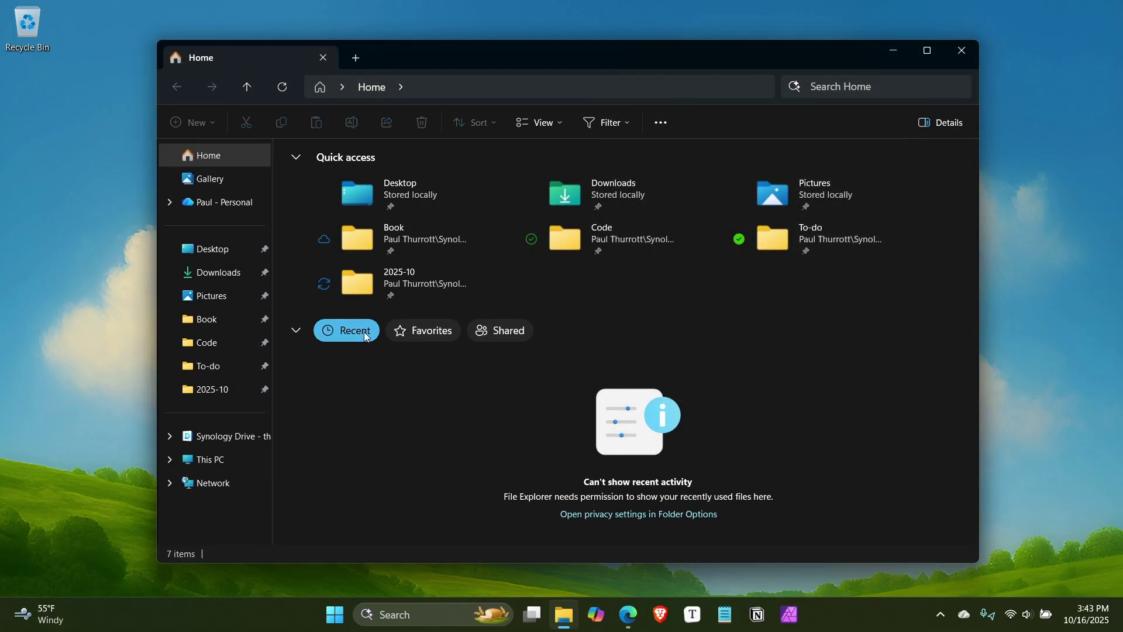
# Open the D2D to-do folder on the Desktop and select all of its files.
pyautogui.click(217, 252)
pyautogui.click(328, 192)
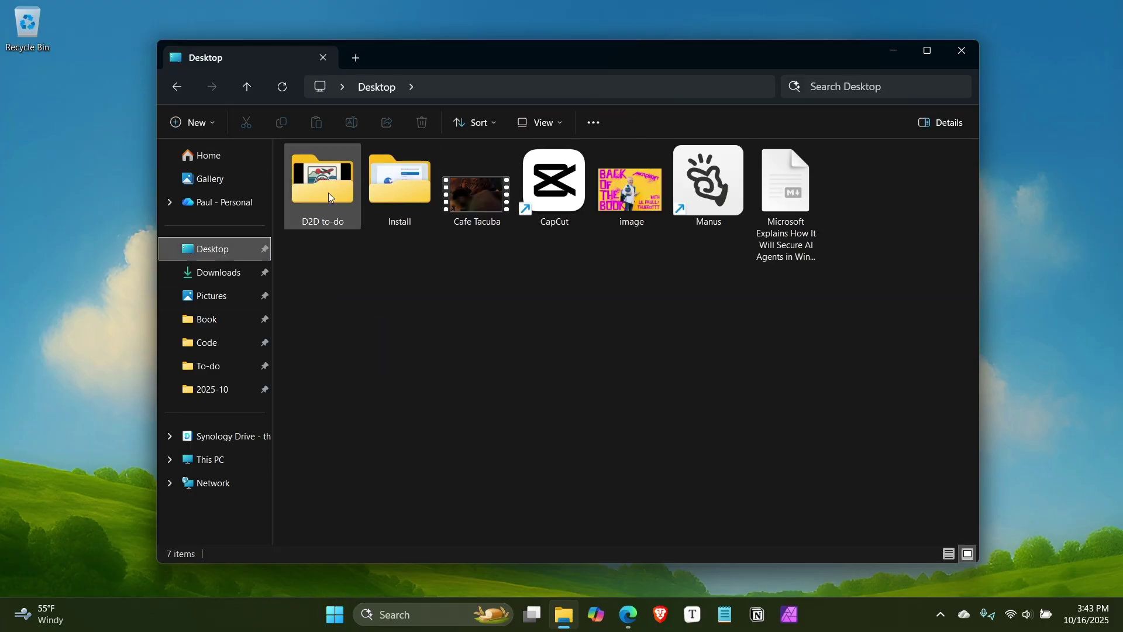
pyautogui.doubleClick(327, 192)
pyautogui.hotkey('ctrl', 'a')
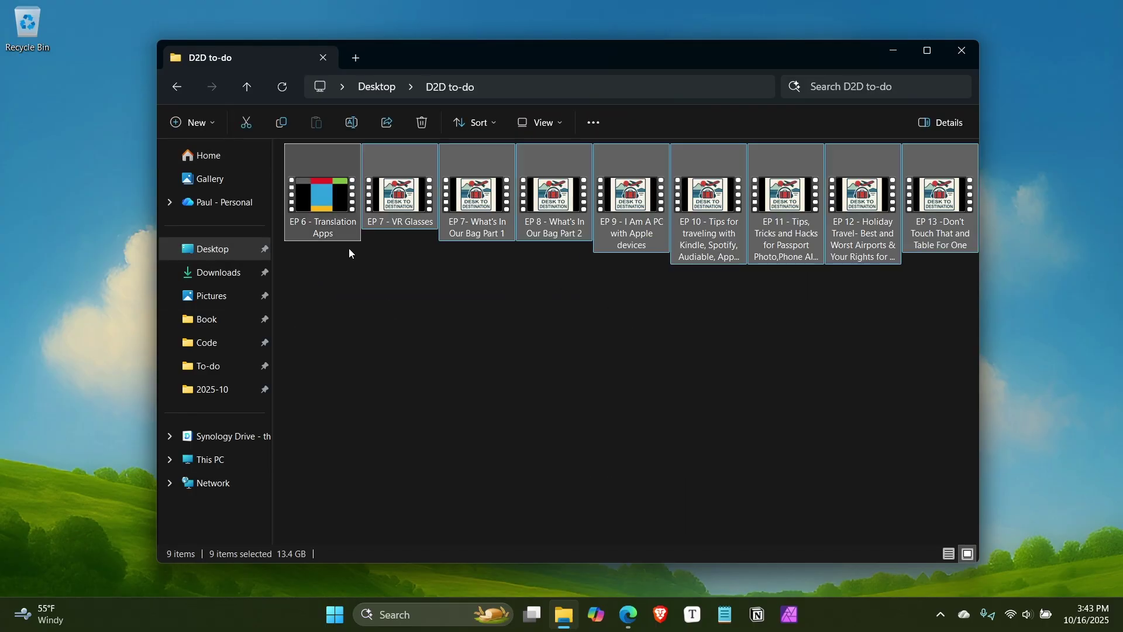
# Start copying the selected D2D to-do files to Downloads, pause the transfer to view its progress dialog, and cancel the copy.
pyautogui.moveTo(342, 223); pyautogui.dragTo(228, 277)
pyautogui.click(309, 284)
pyautogui.click(666, 193)
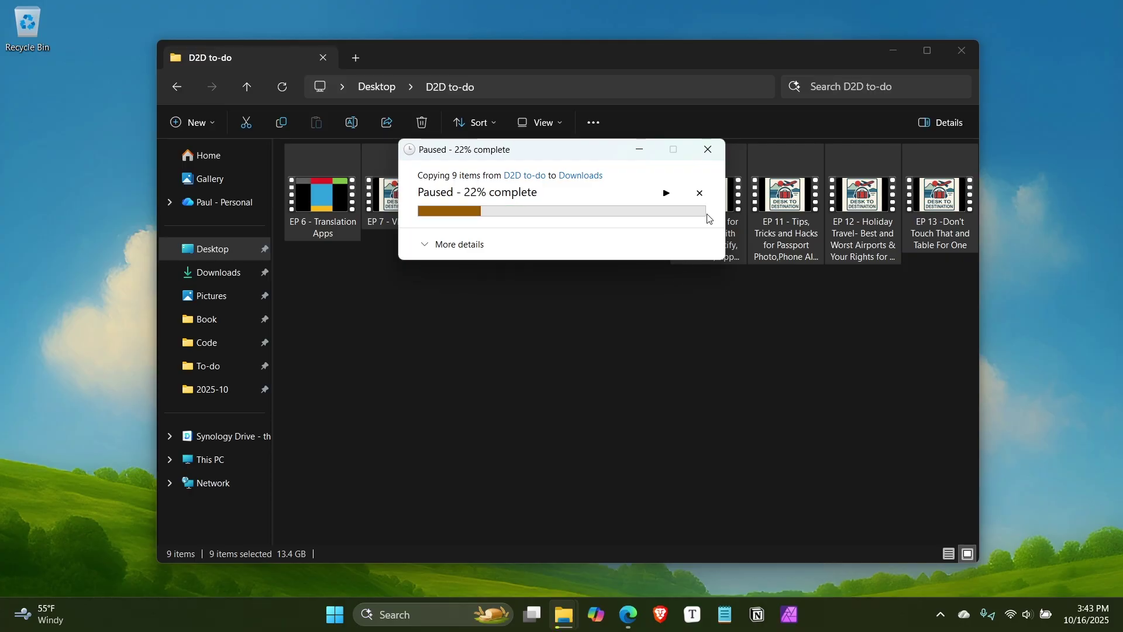
pyautogui.click(700, 192)
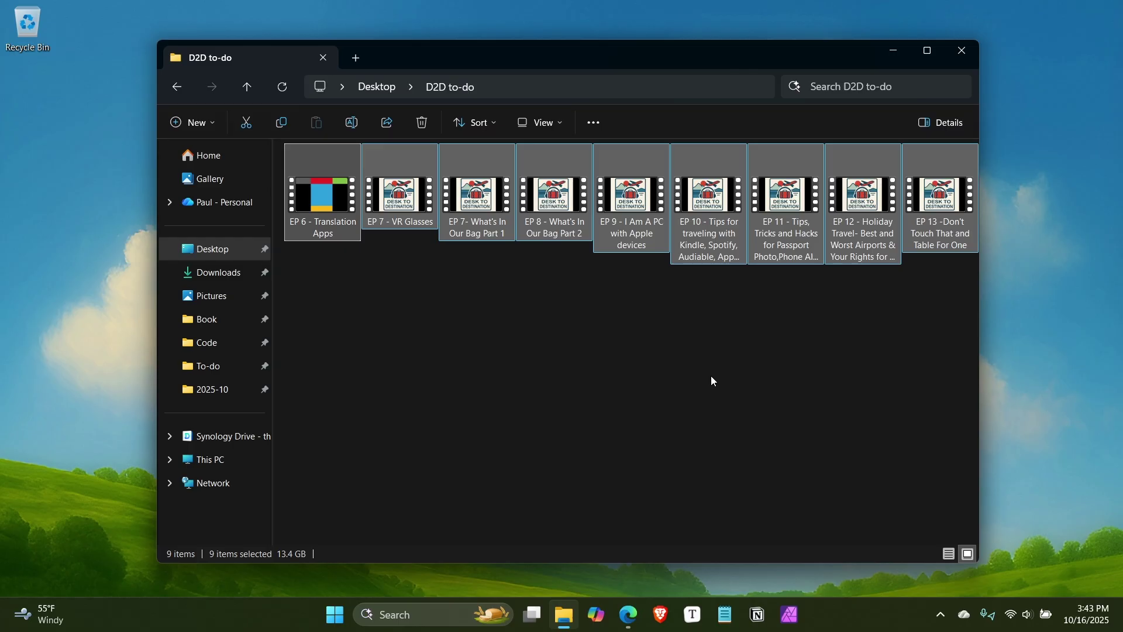